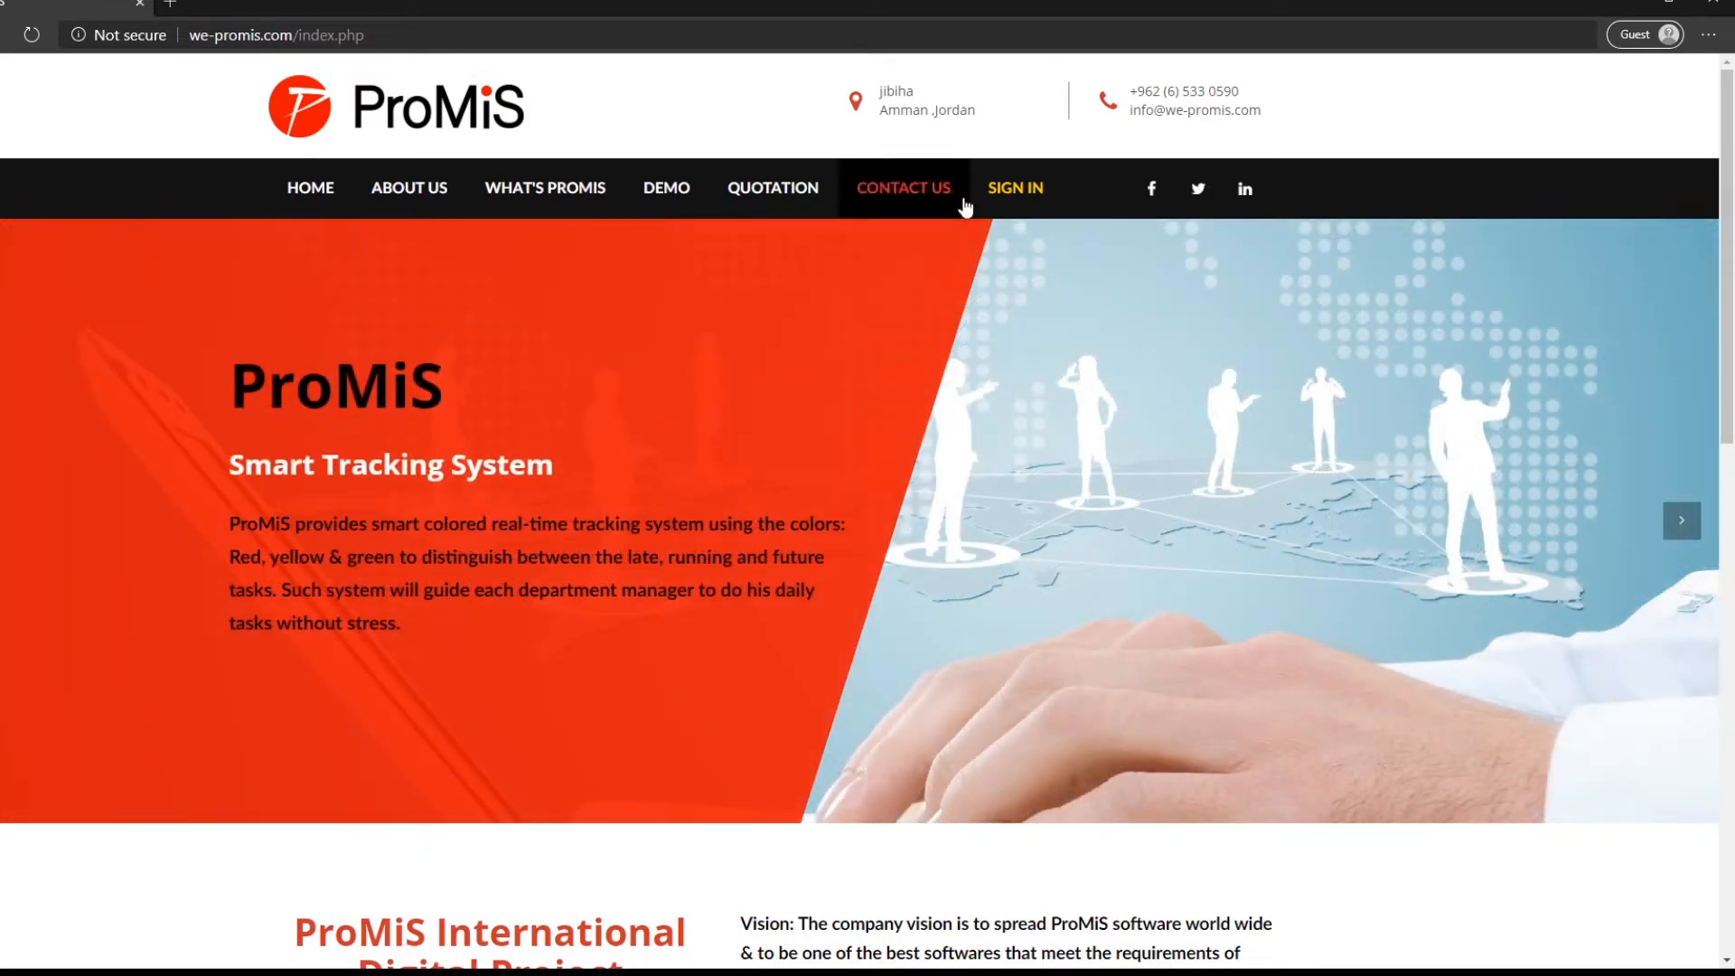
# - Open the ProMiS sign-in page in a new tab using SIGN IN in the top navigation
pyautogui.click(1012, 192)
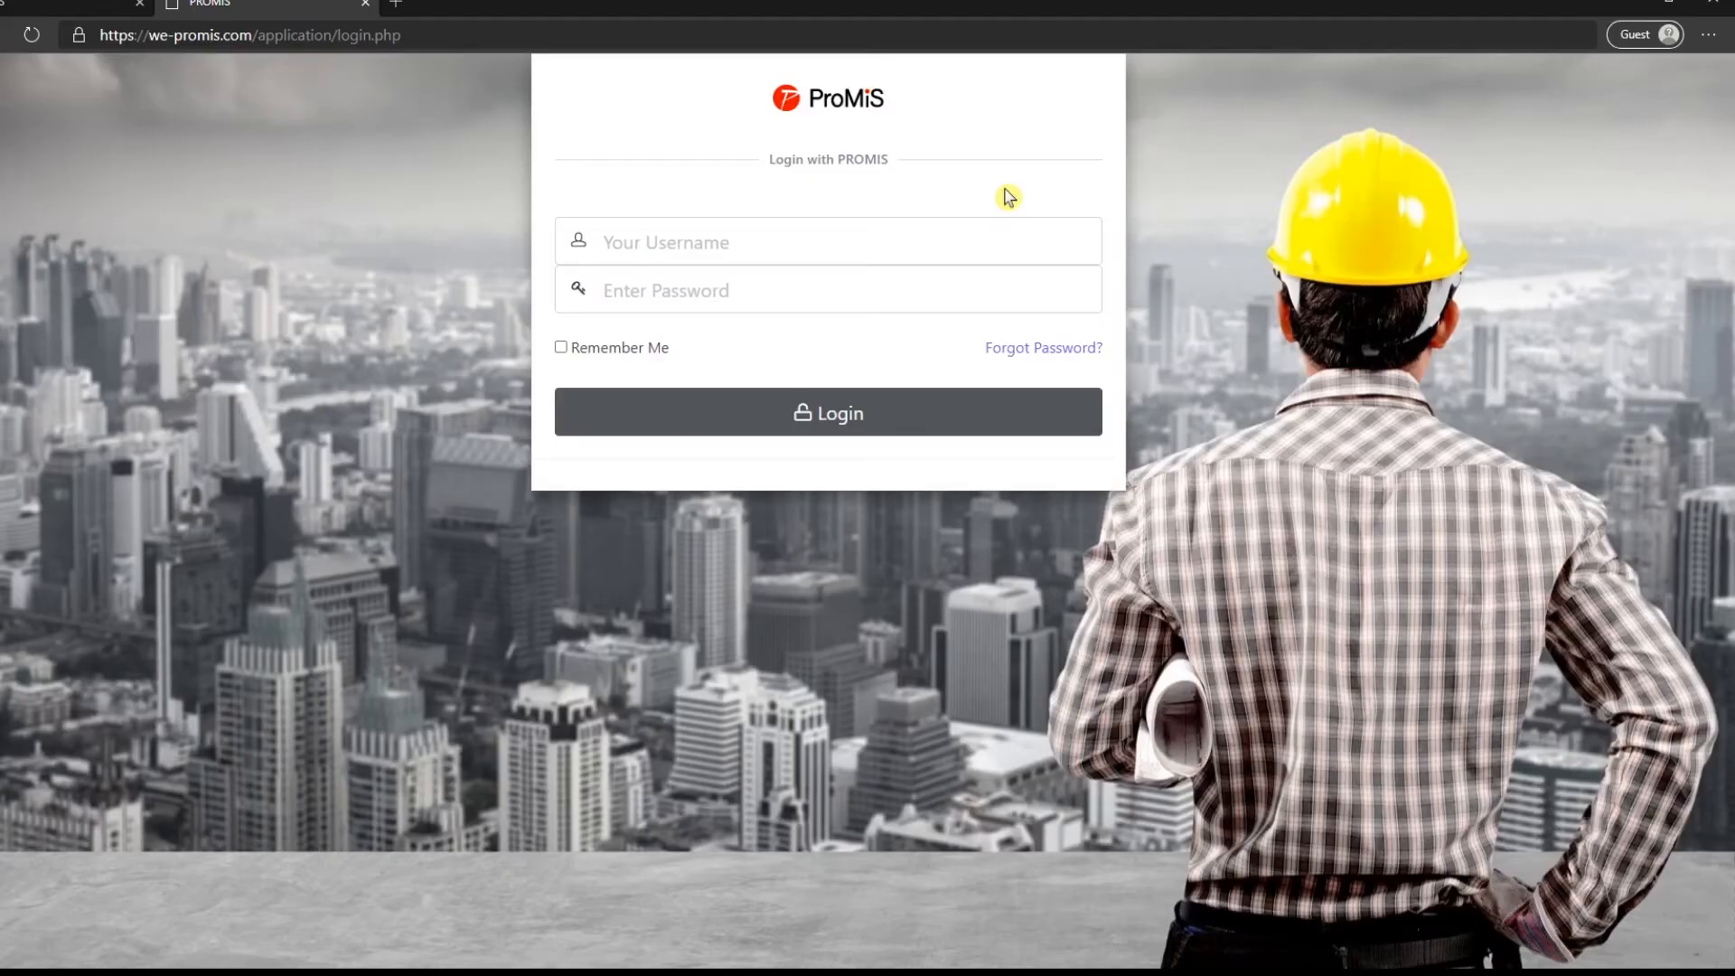
# - Log into ProMiS with the account e-mail and password
pyautogui.click(750, 239)
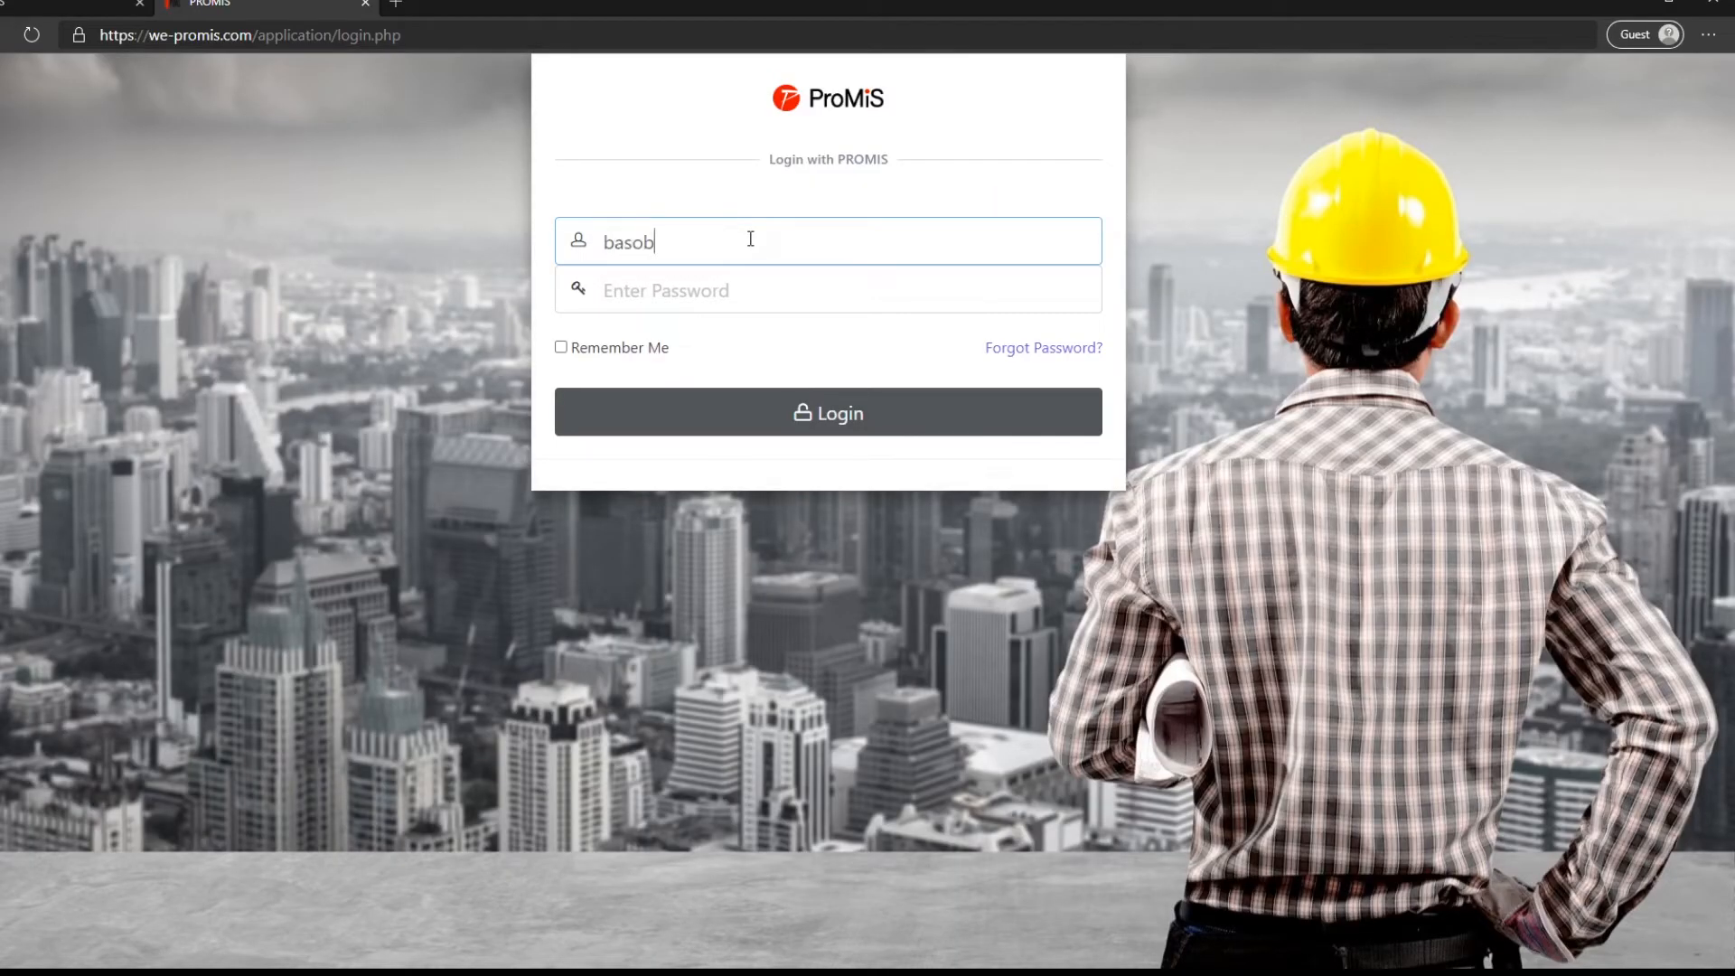
pyautogui.click(750, 287)
pyautogui.write('****')
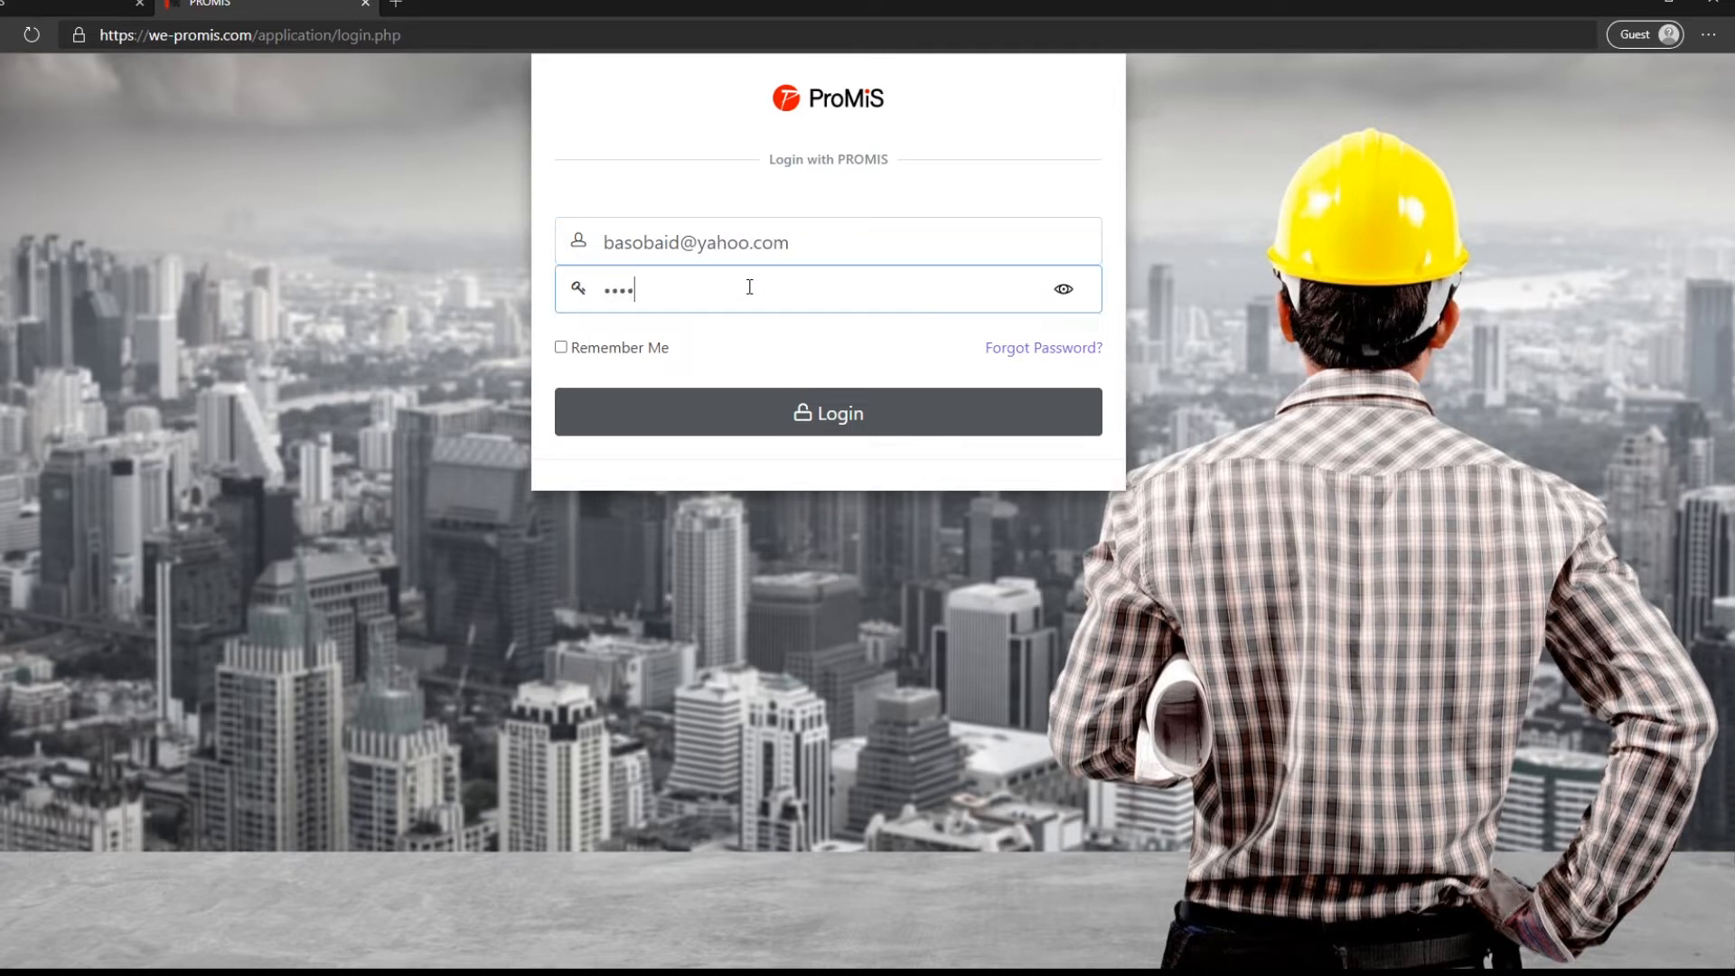
pyautogui.write('***')
pyautogui.press('Return')
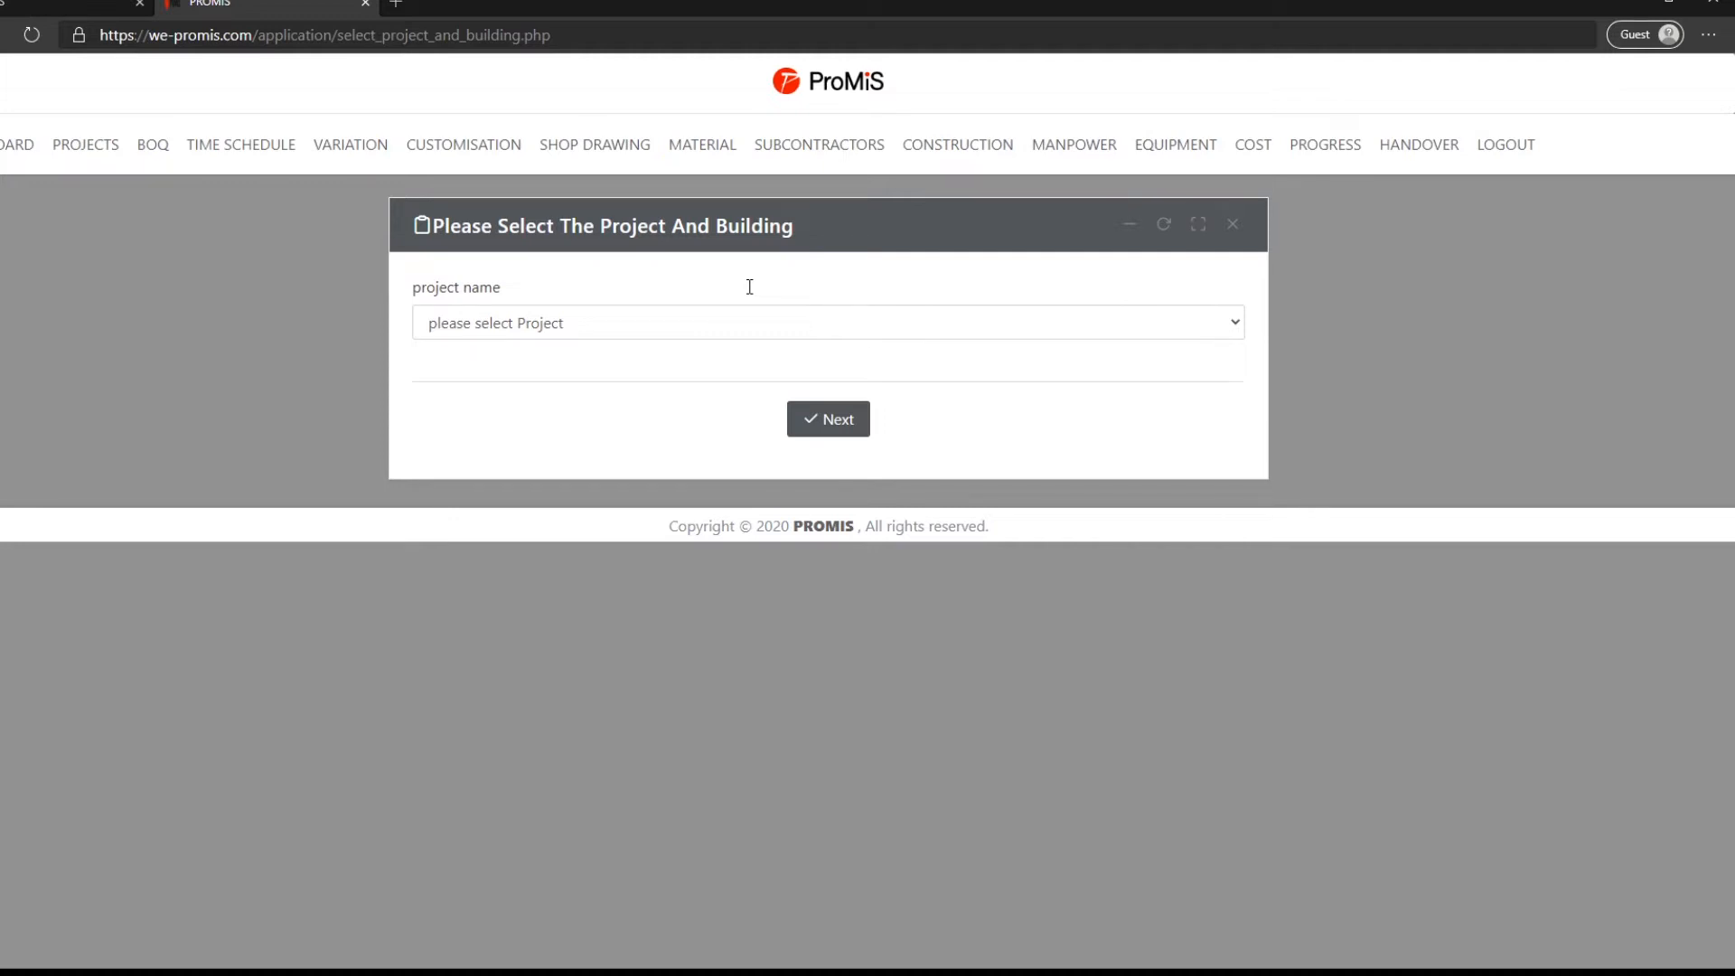
# - Bring up the PROJECTS dropdown menu in the top navigation bar
pyautogui.moveTo(85, 161)
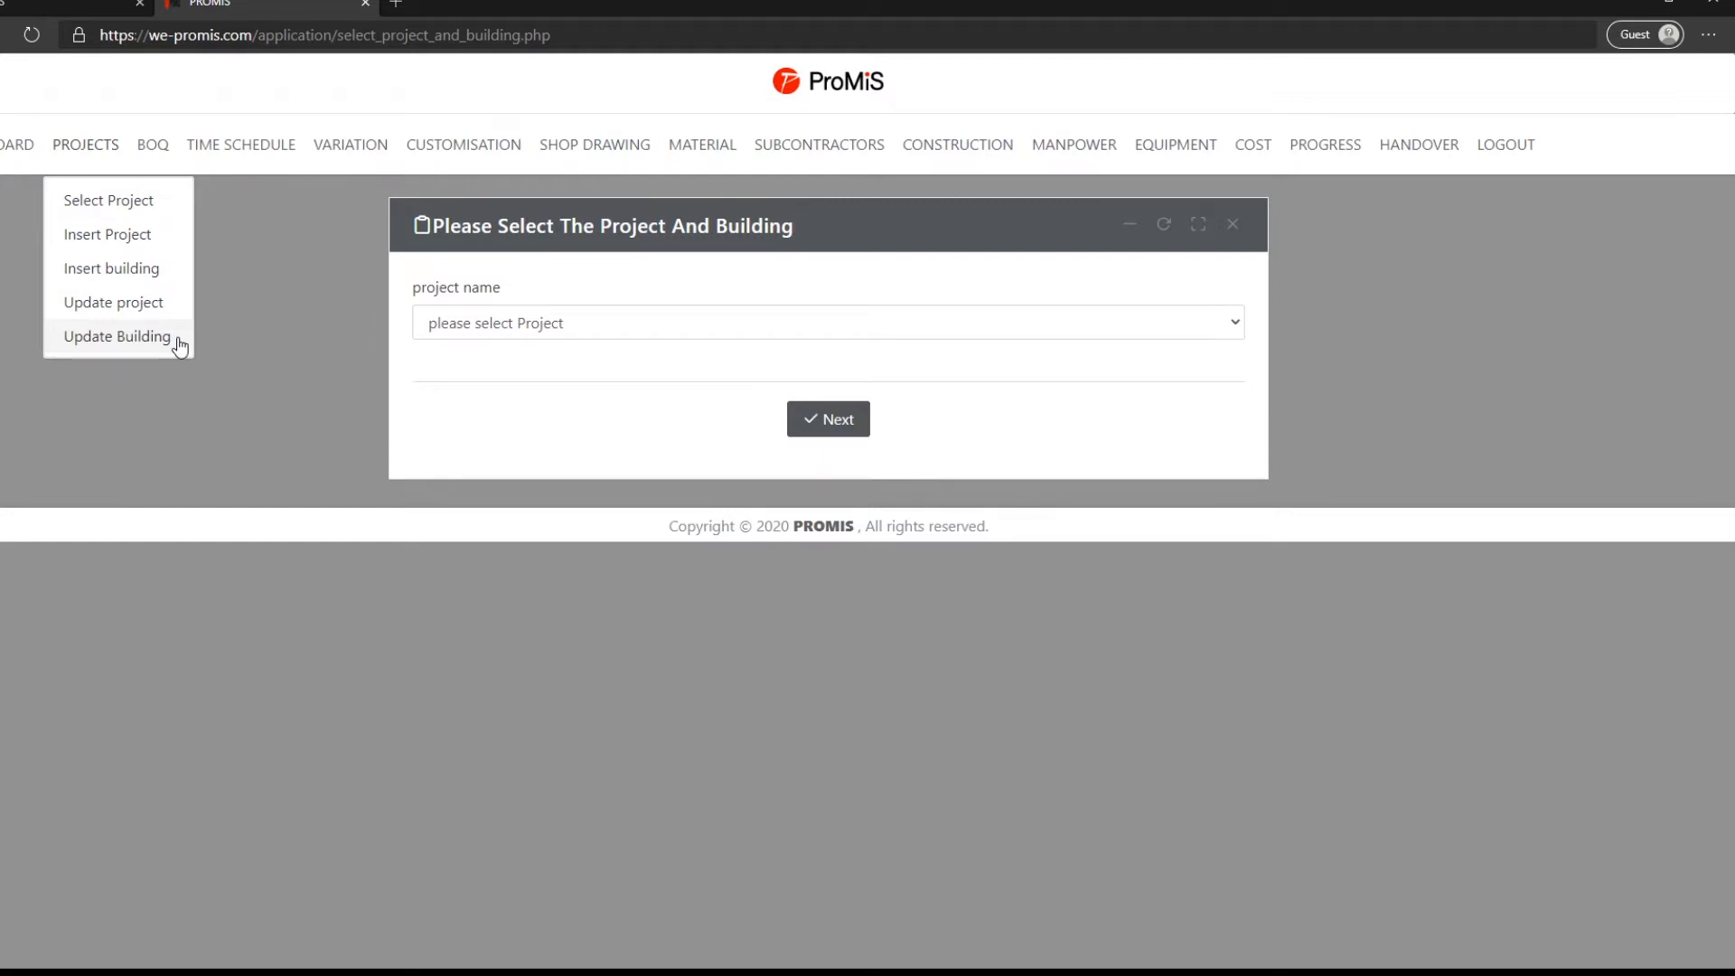
# - Start a new project named Promis University, code ABC-0013, located in Riyadh, Saudi Arabia
pyautogui.click(130, 242)
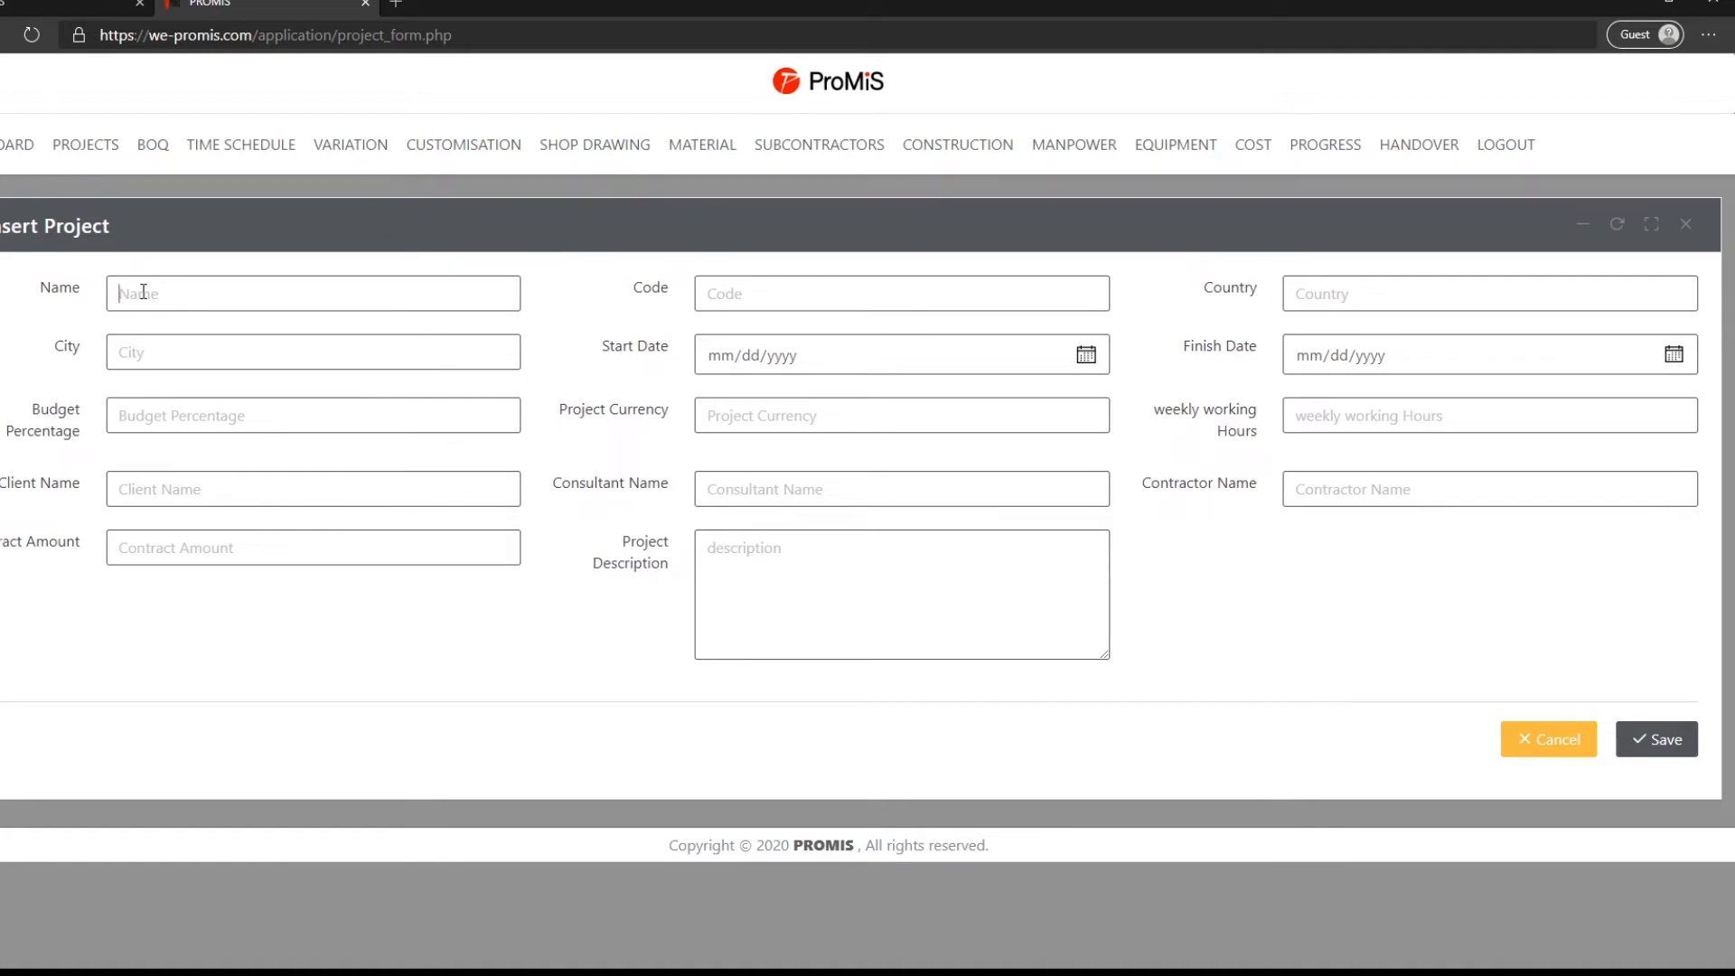
pyautogui.write('Promis University')
pyautogui.click(718, 288)
pyautogui.write('ABC-0013')
pyautogui.click(1287, 285)
pyautogui.write('Saudi ')
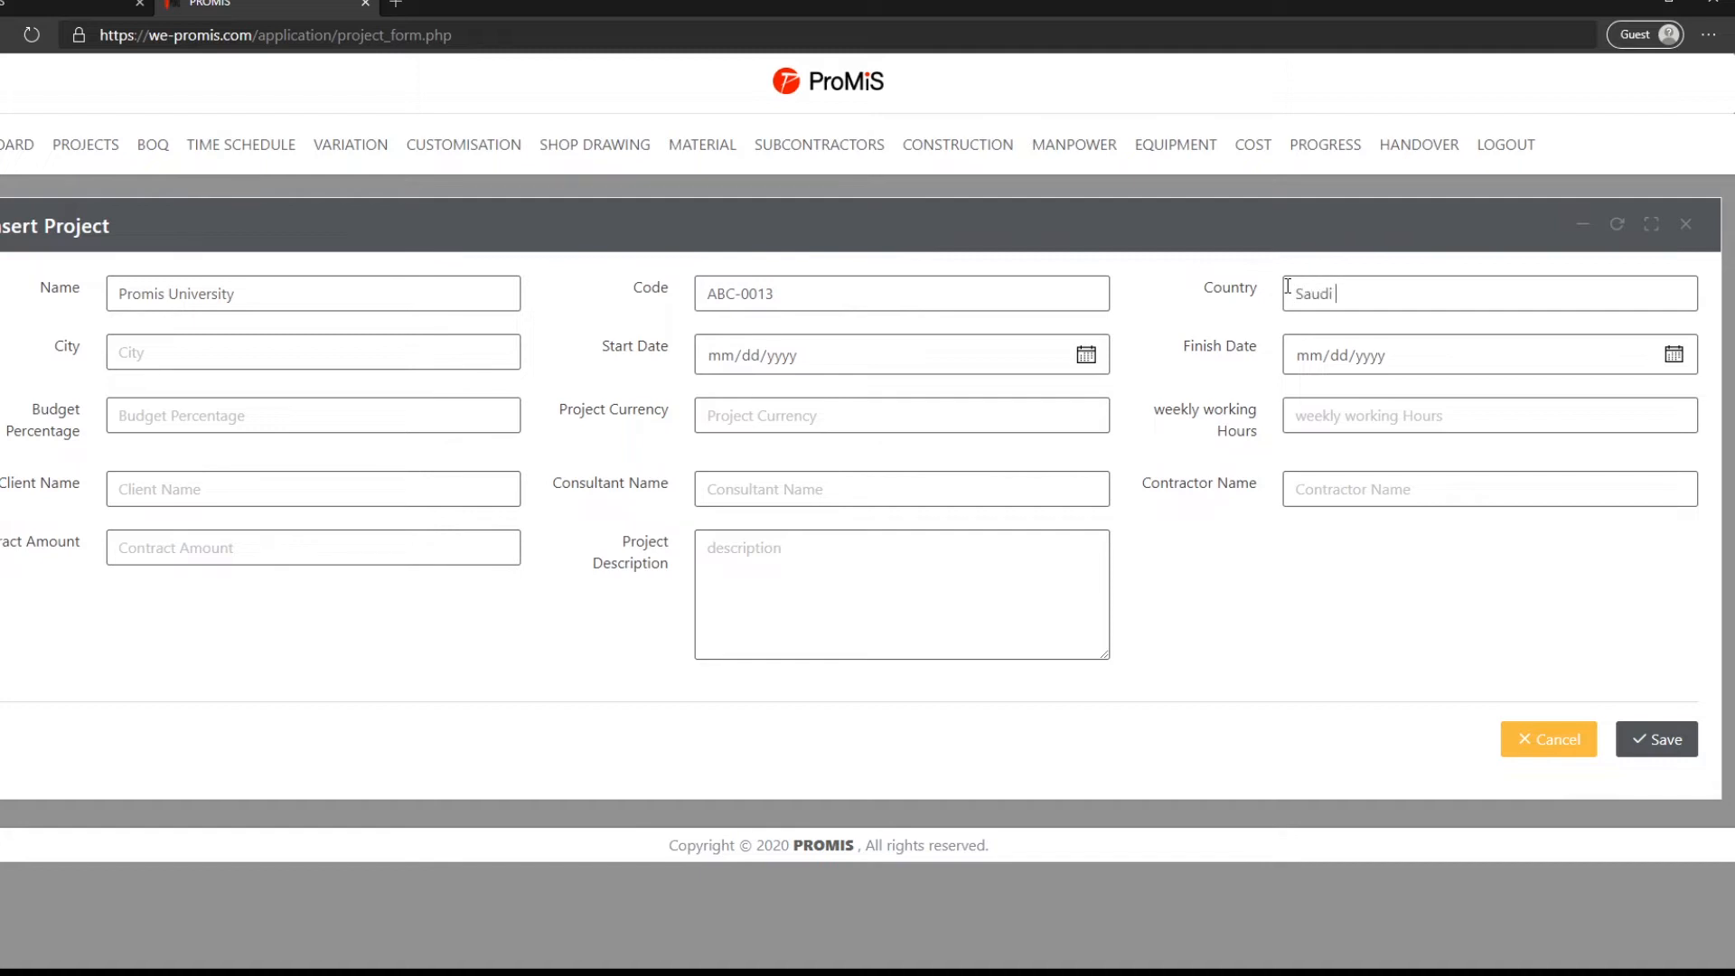
pyautogui.write('Arabia')
pyautogui.click(244, 351)
pyautogui.write('Riyadh')
# - Set start date 01/15/2020, finish date 01/14/2022 and budget percentage 80
pyautogui.click(1084, 361)
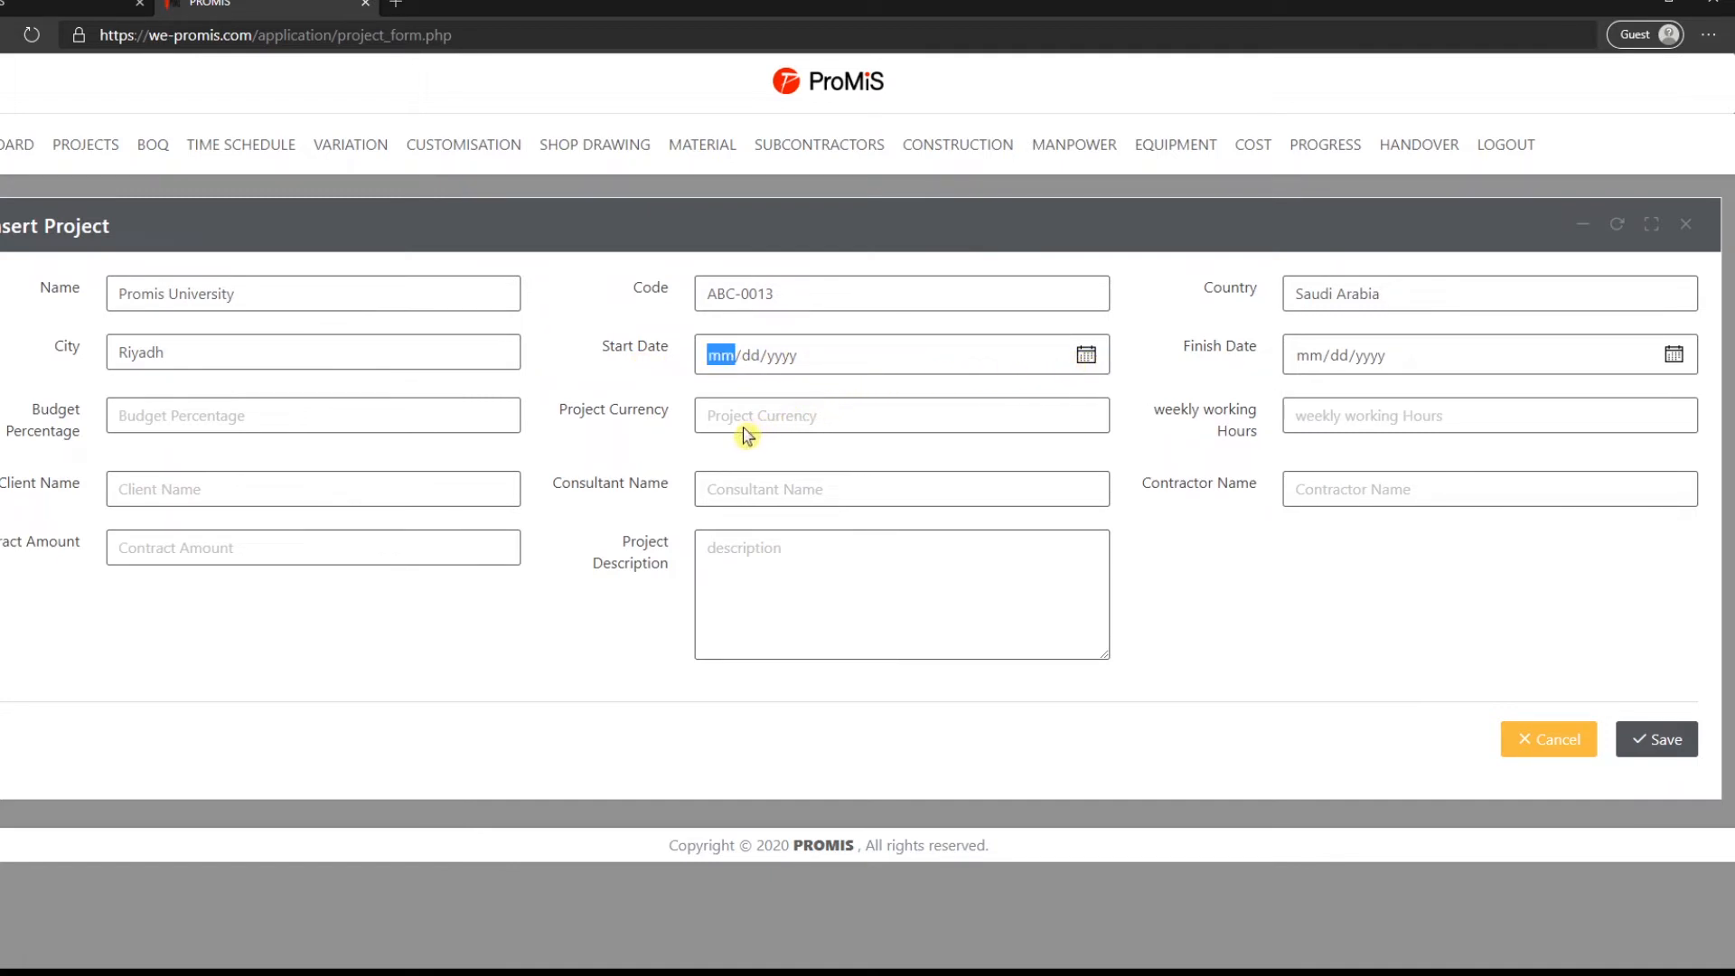
pyautogui.click(729, 464)
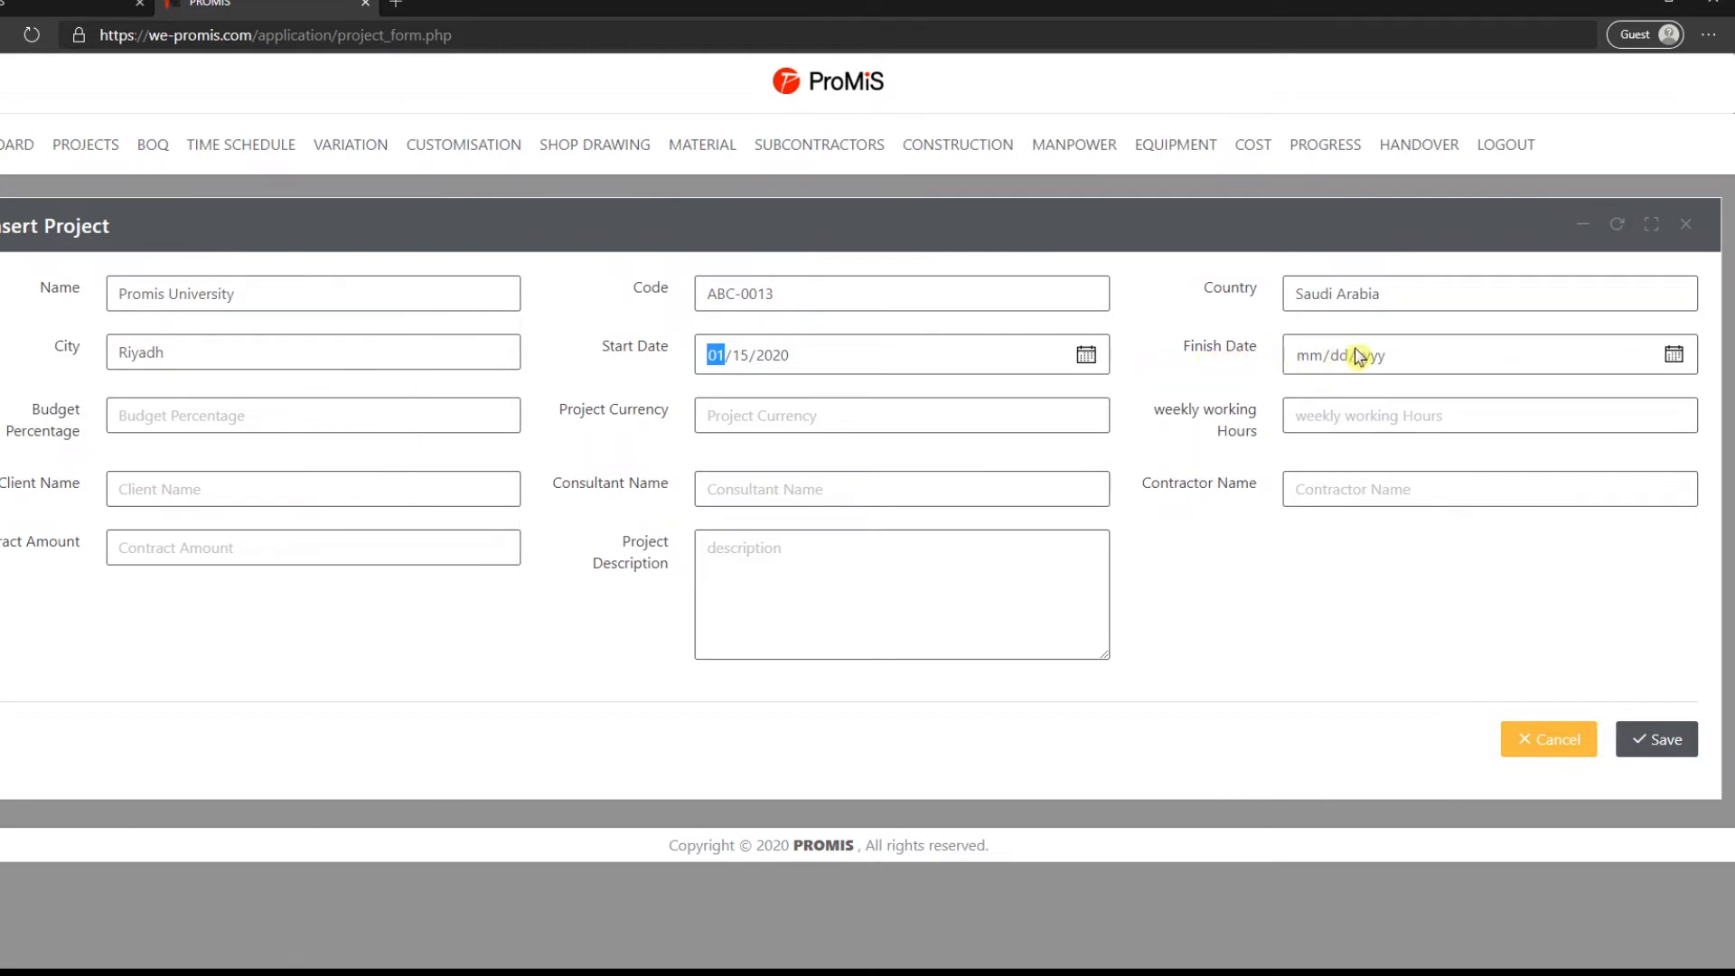
pyautogui.click(1671, 354)
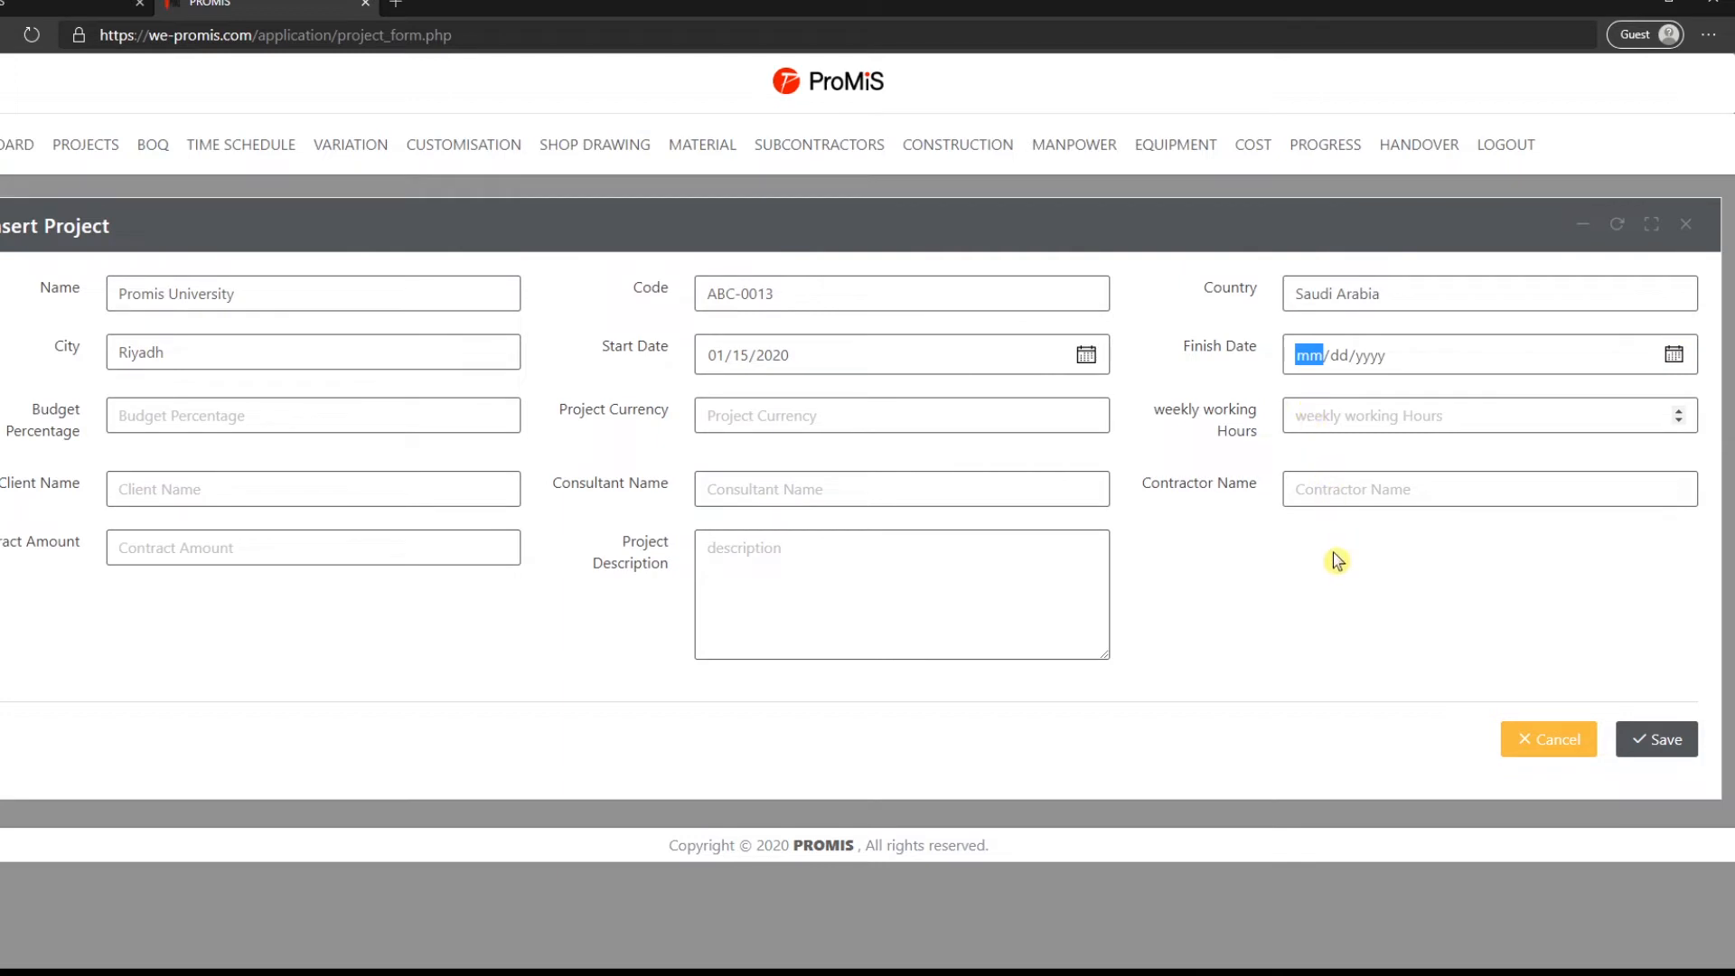
pyautogui.click(1318, 473)
pyautogui.click(1459, 515)
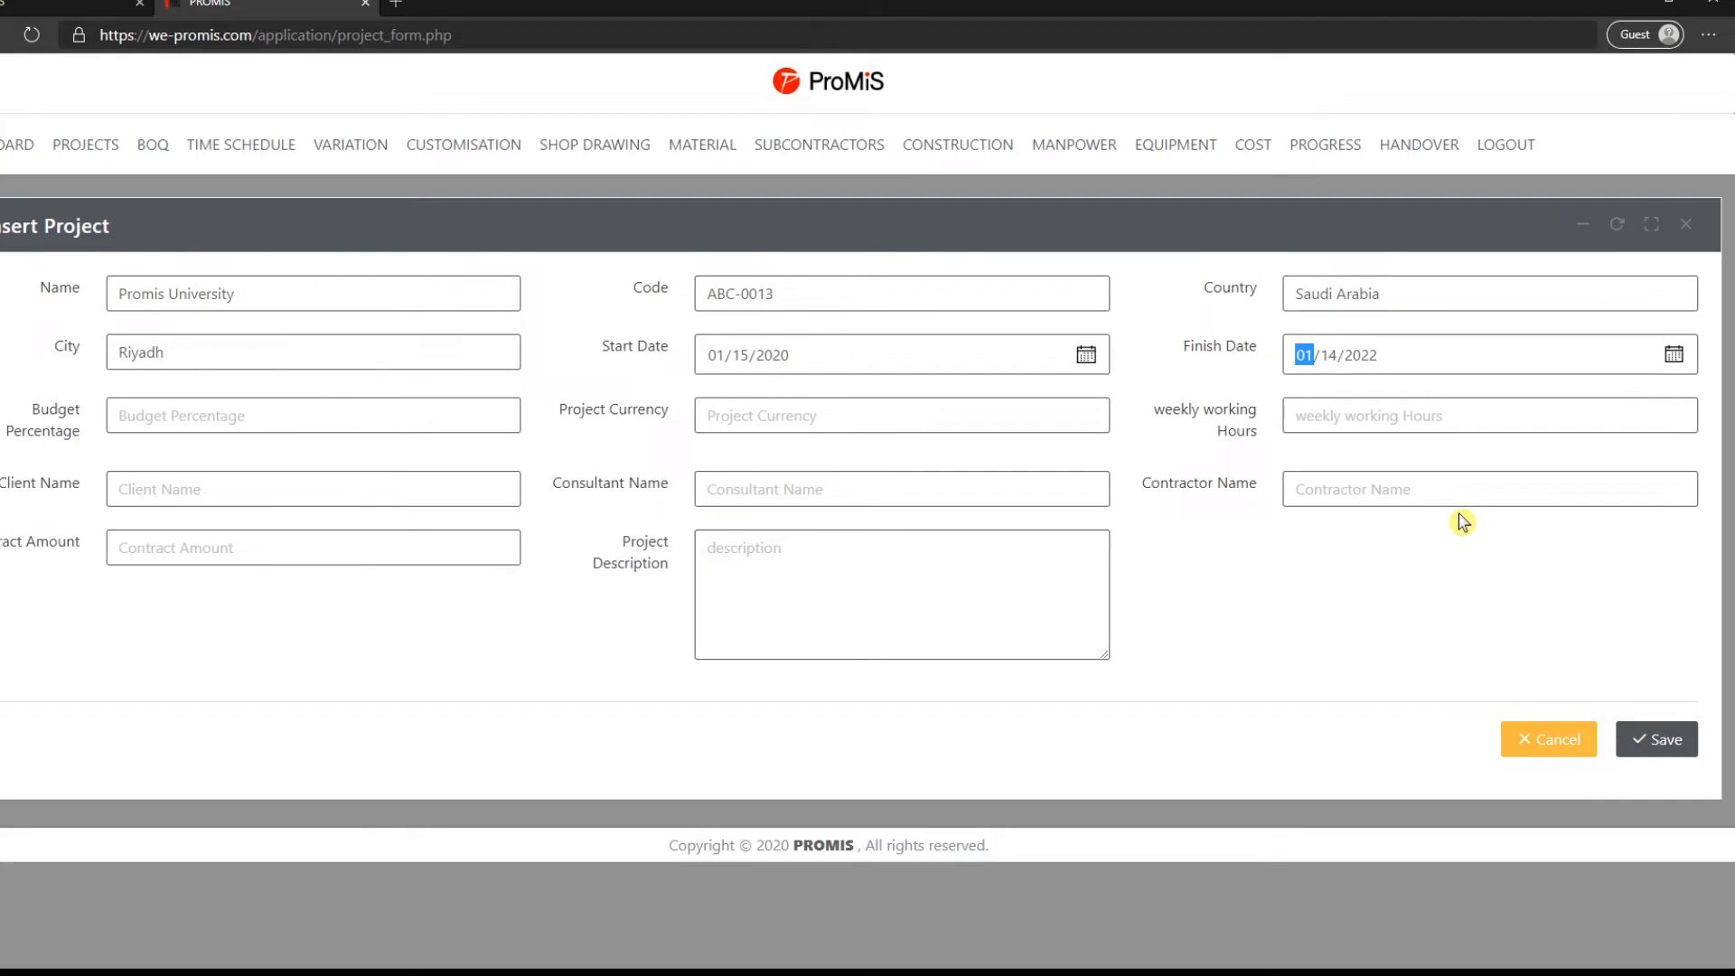
pyautogui.click(358, 407)
pyautogui.write('80')
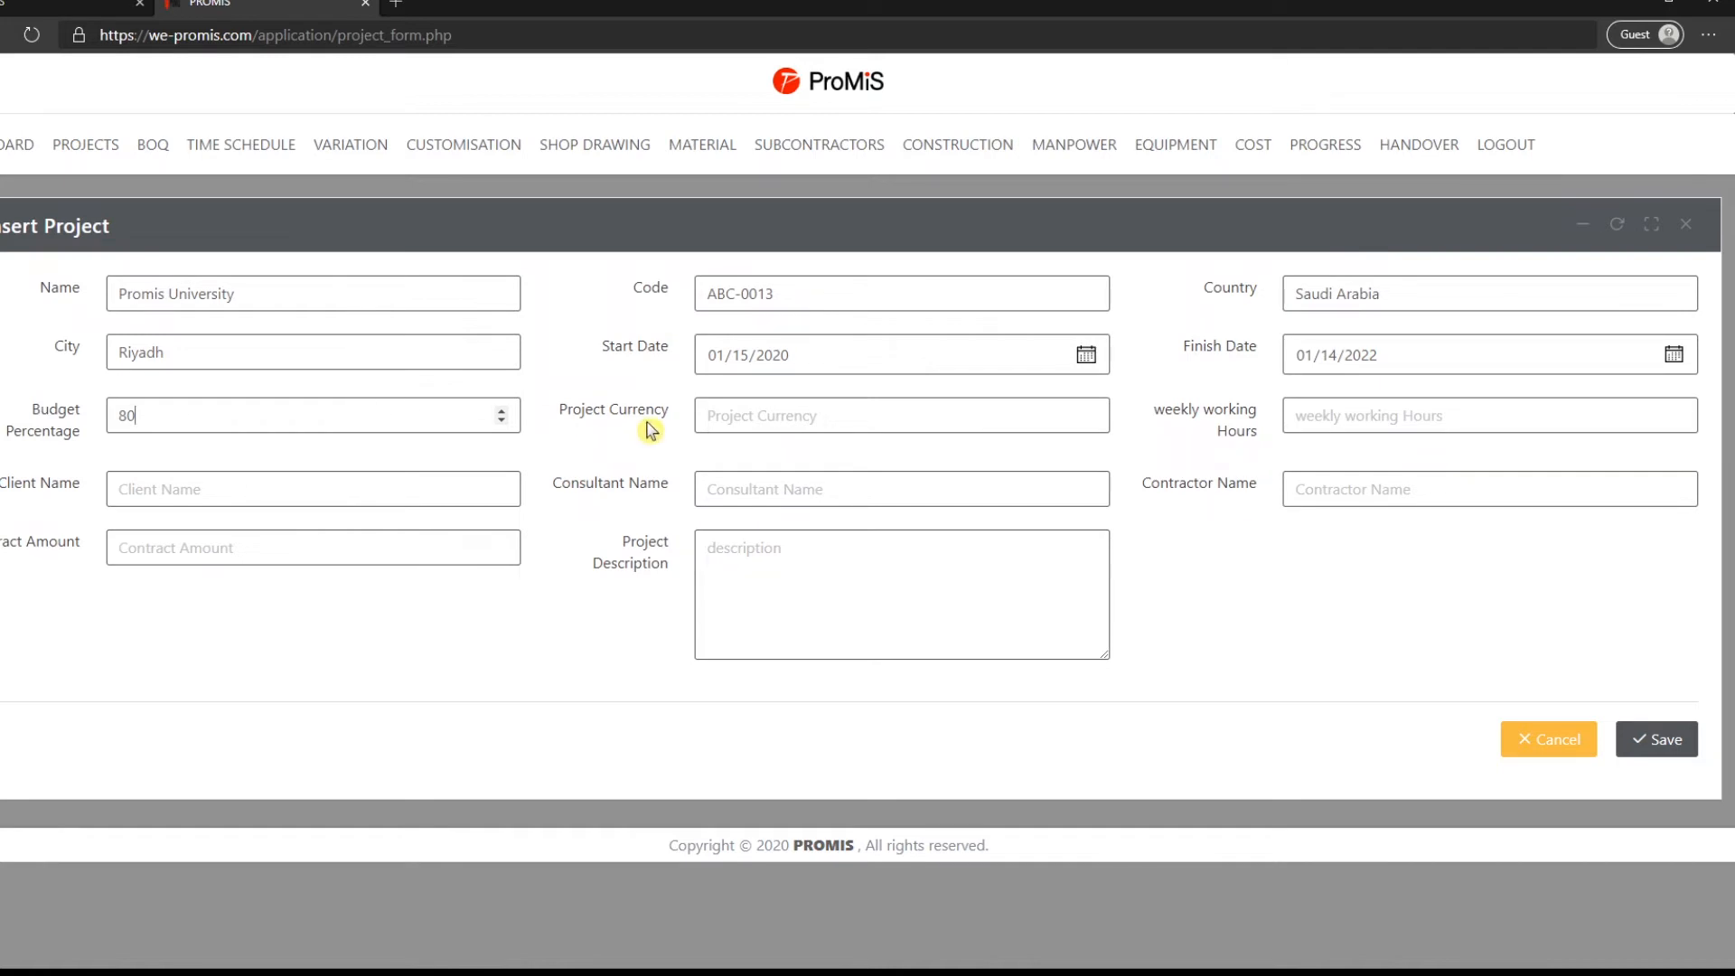
# - Set the project currency to SR and weekly working hours to 48
pyautogui.click(711, 416)
pyautogui.write('SR')
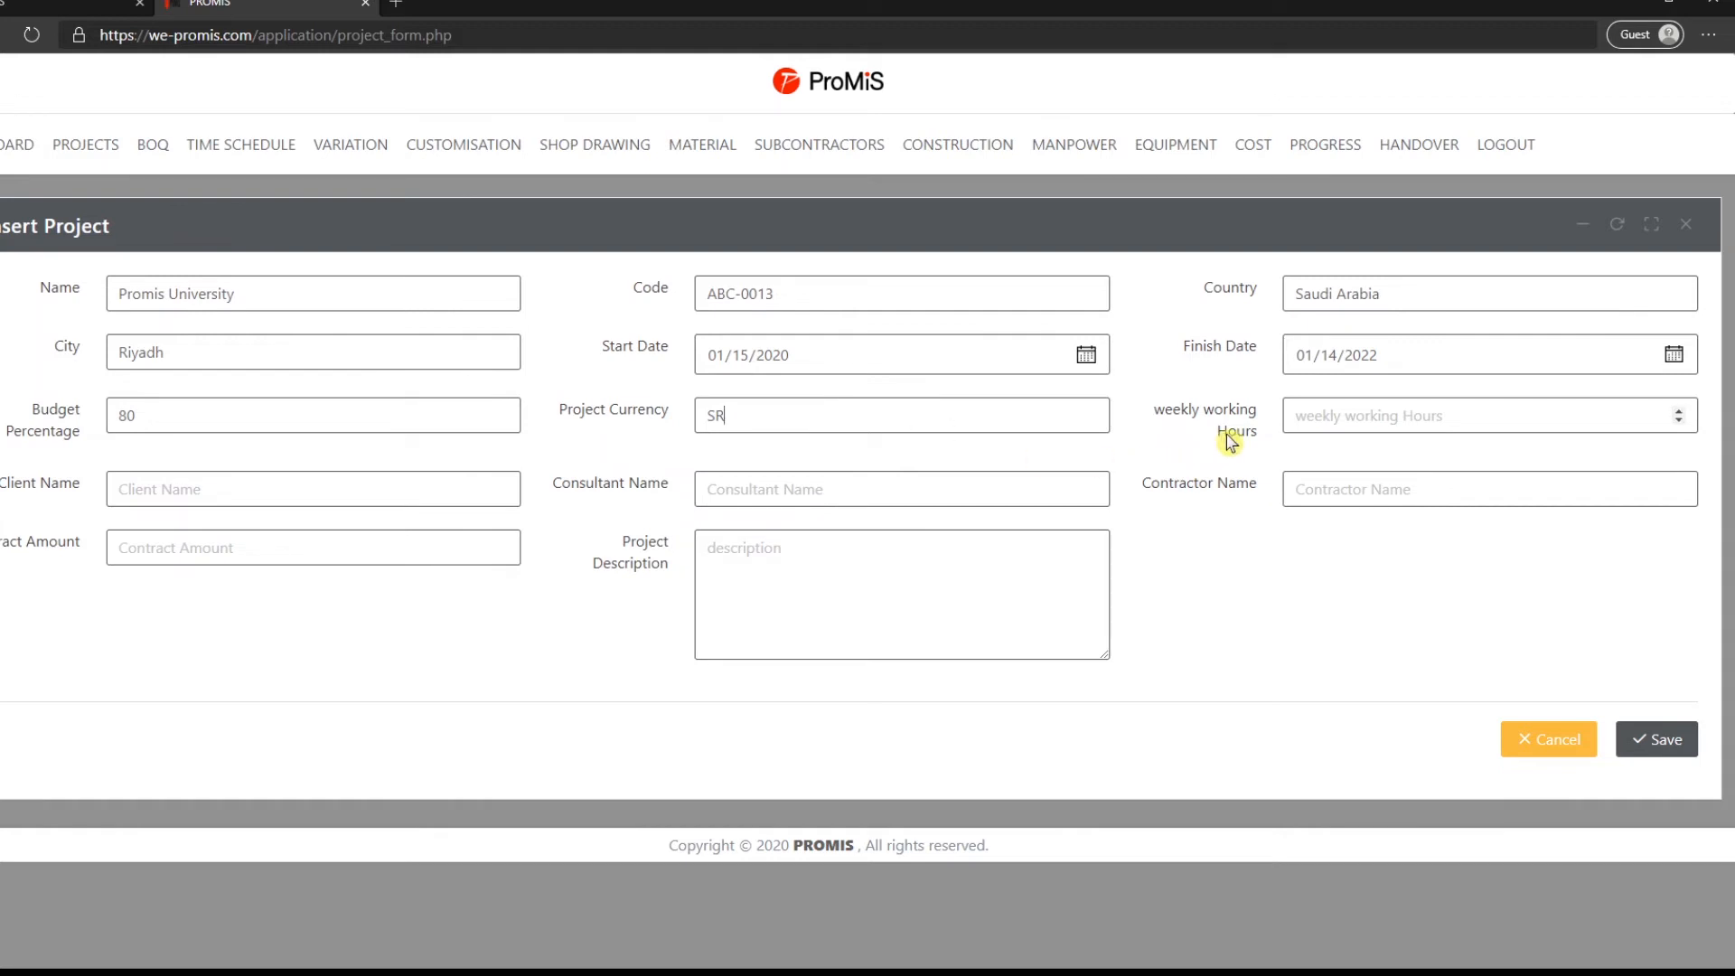
pyautogui.click(1364, 411)
pyautogui.write('48')
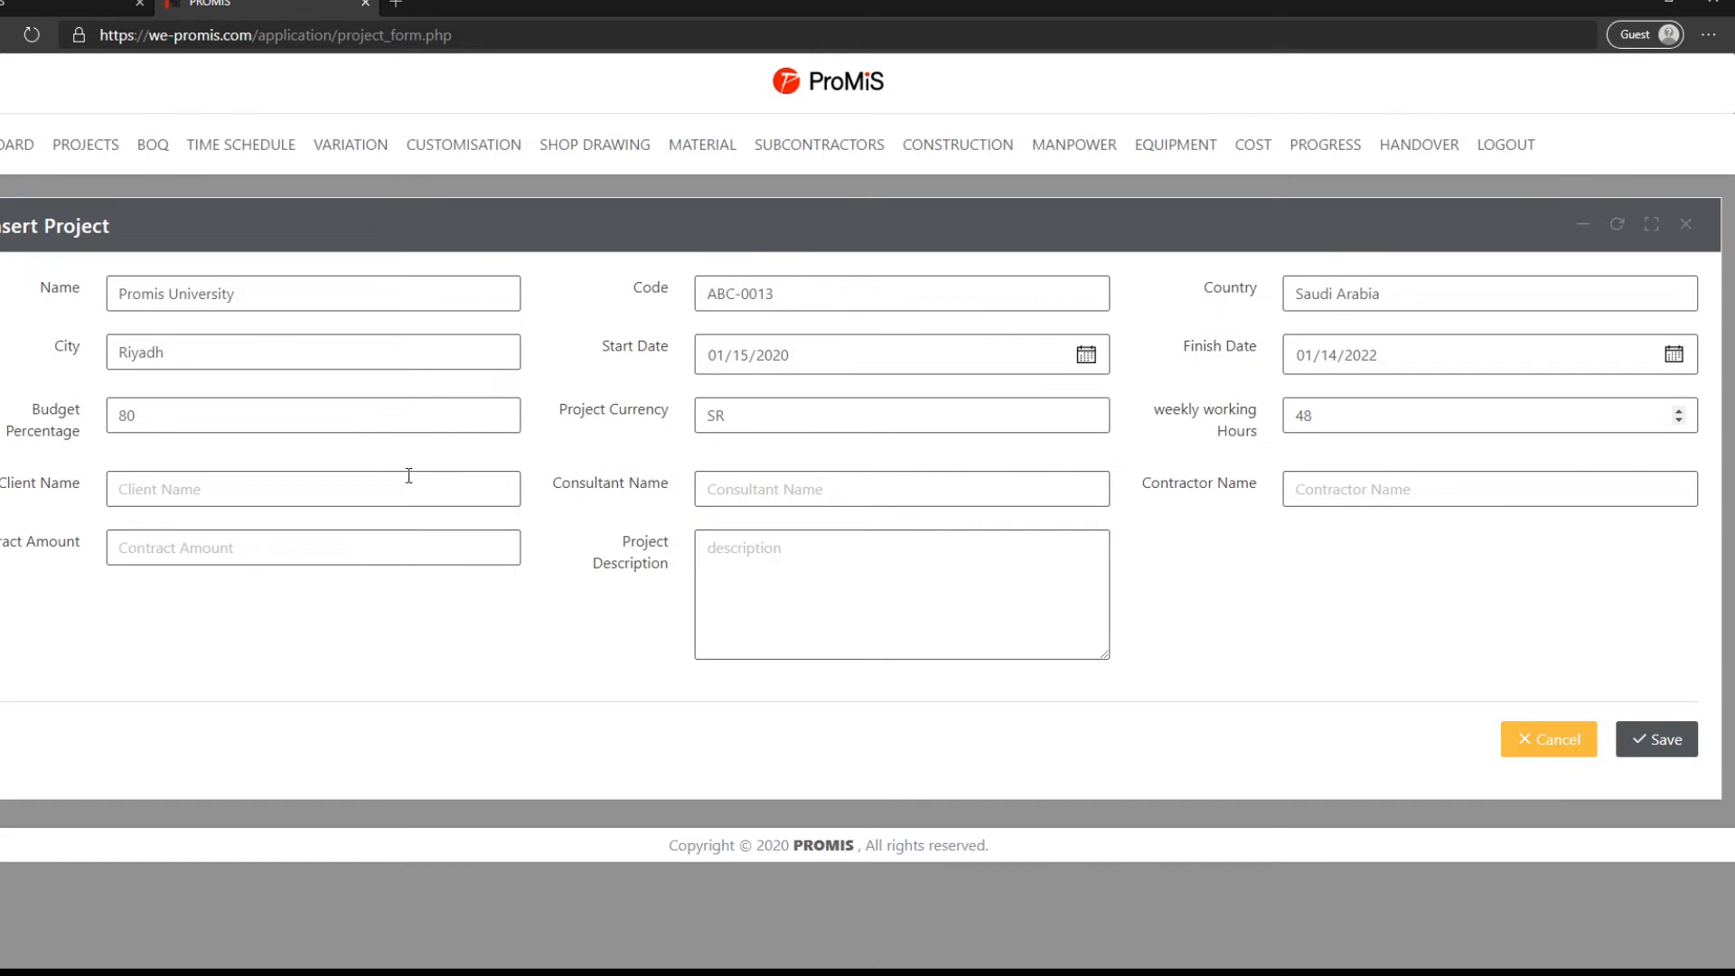
# - Enter client XXX company, consultant YYY company and contractor zzz company
pyautogui.click(258, 484)
pyautogui.write('XXX company')
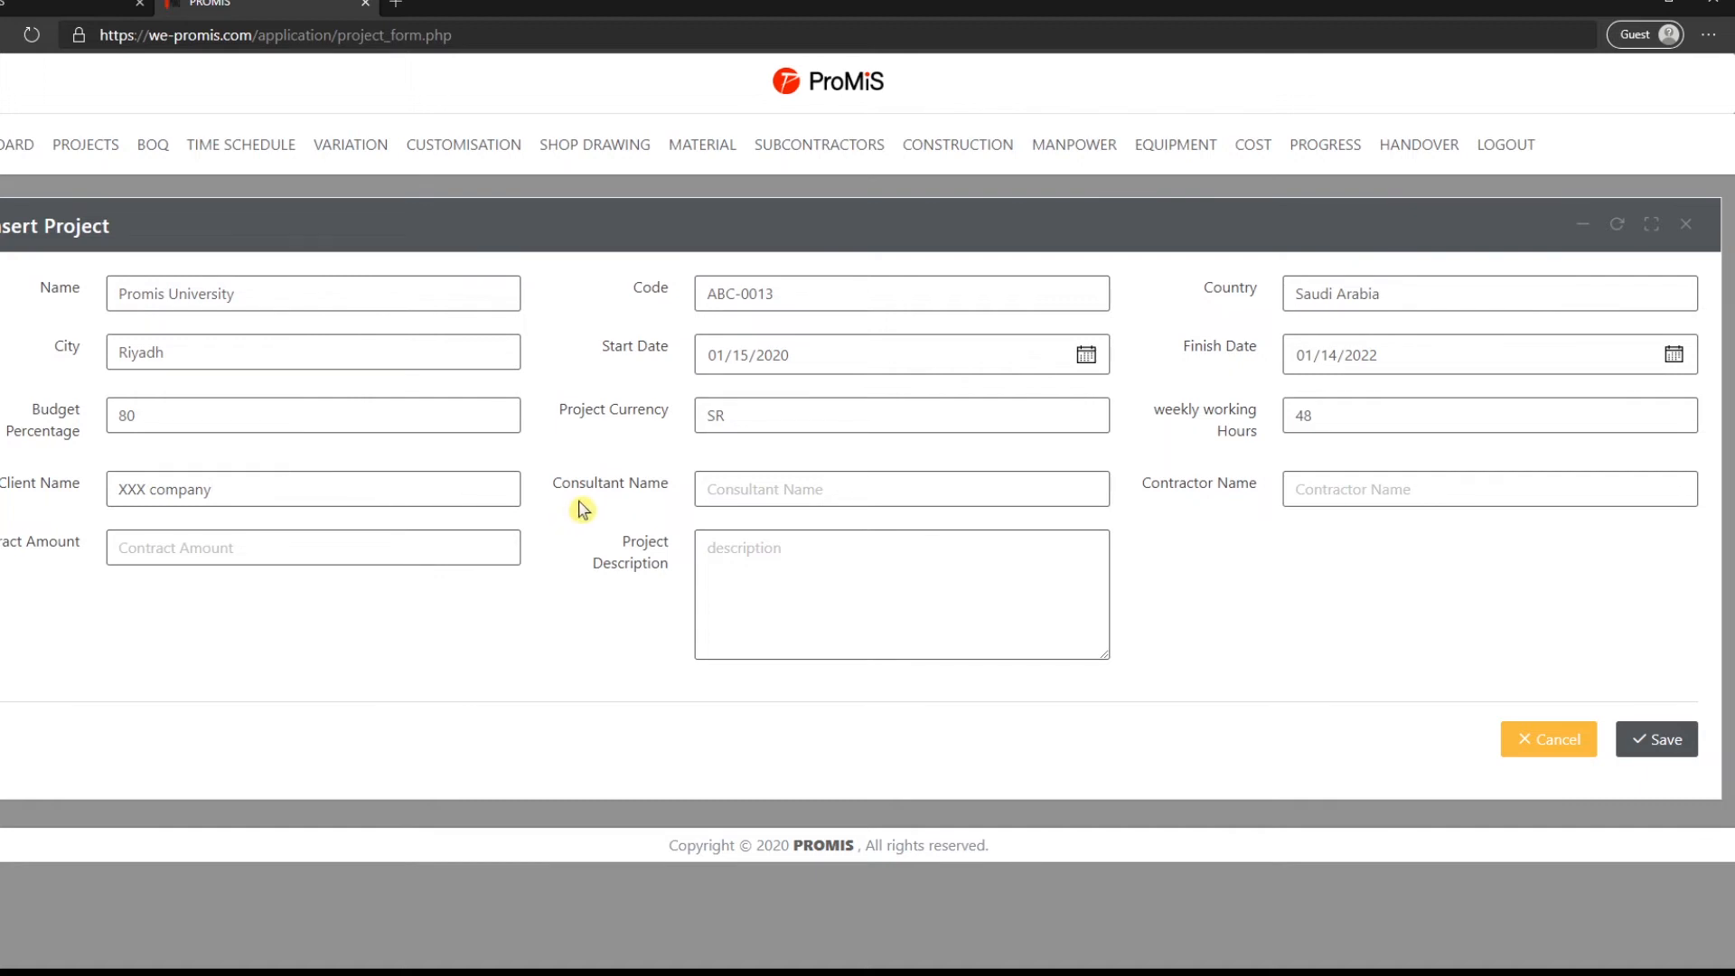
pyautogui.click(701, 492)
pyautogui.write('Y')
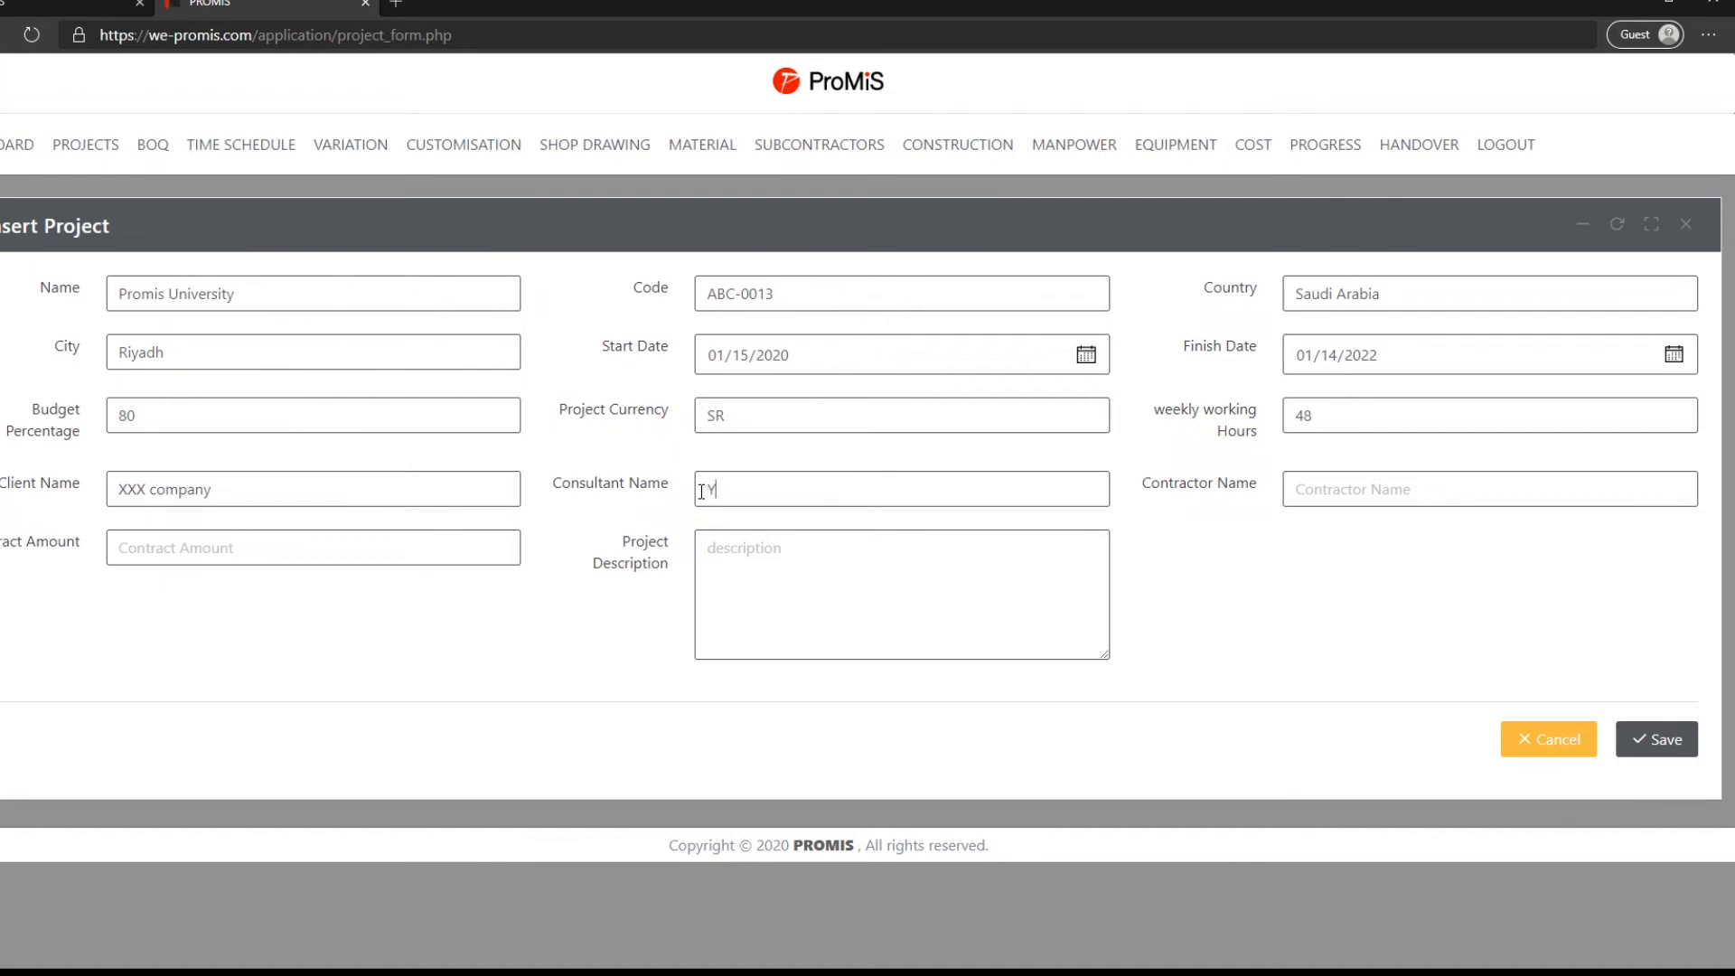
pyautogui.write('YY company')
pyautogui.click(1292, 489)
pyautogui.write('zzz')
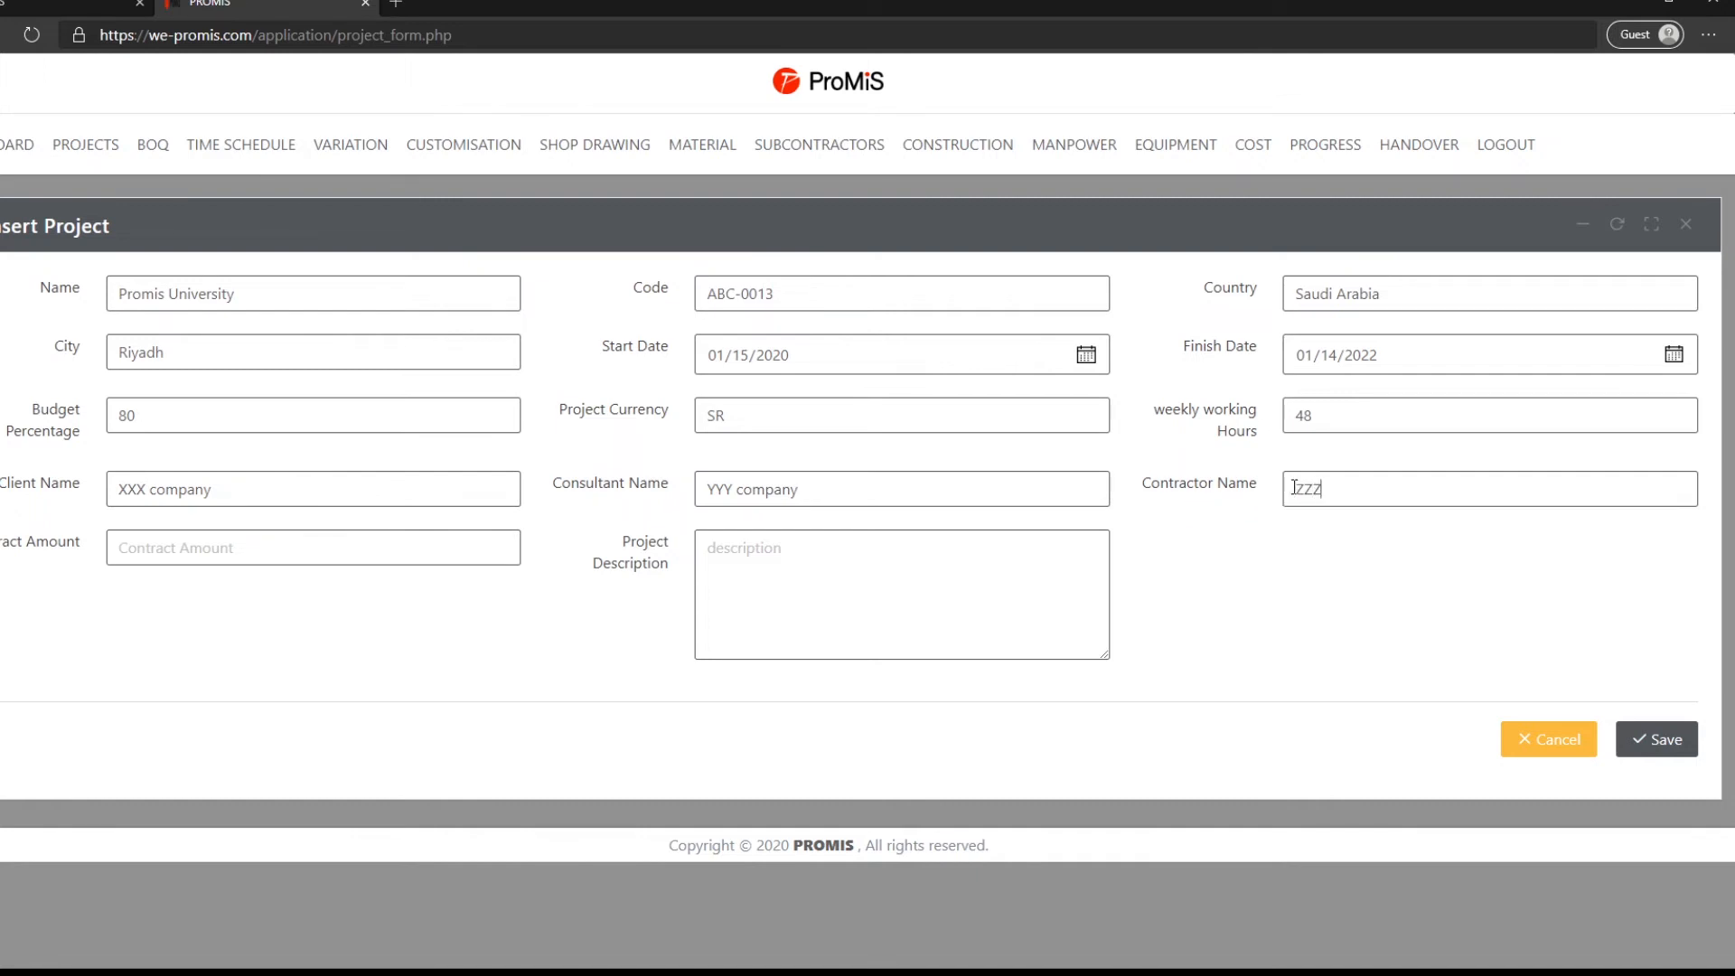
pyautogui.write(' company')
# - Enter contract amount 950,000,000 and a three-line campus description, then save the project
pyautogui.click(113, 548)
pyautogui.write('950,000,000')
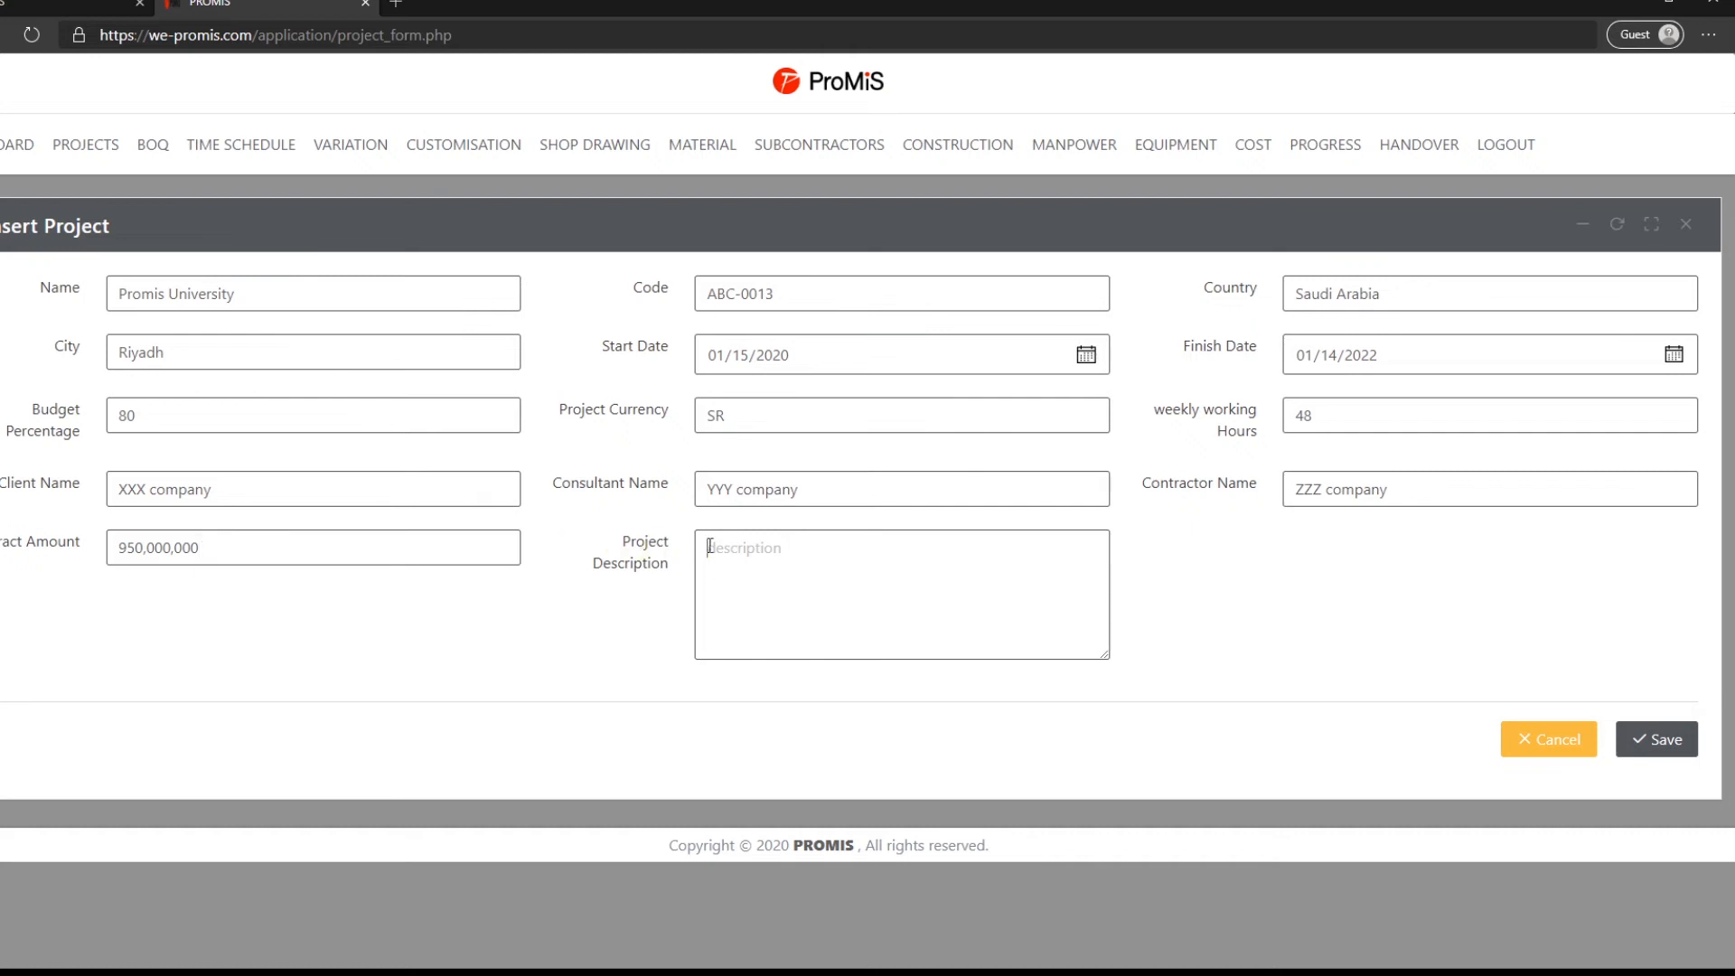
pyautogui.write('Promis University is located in')
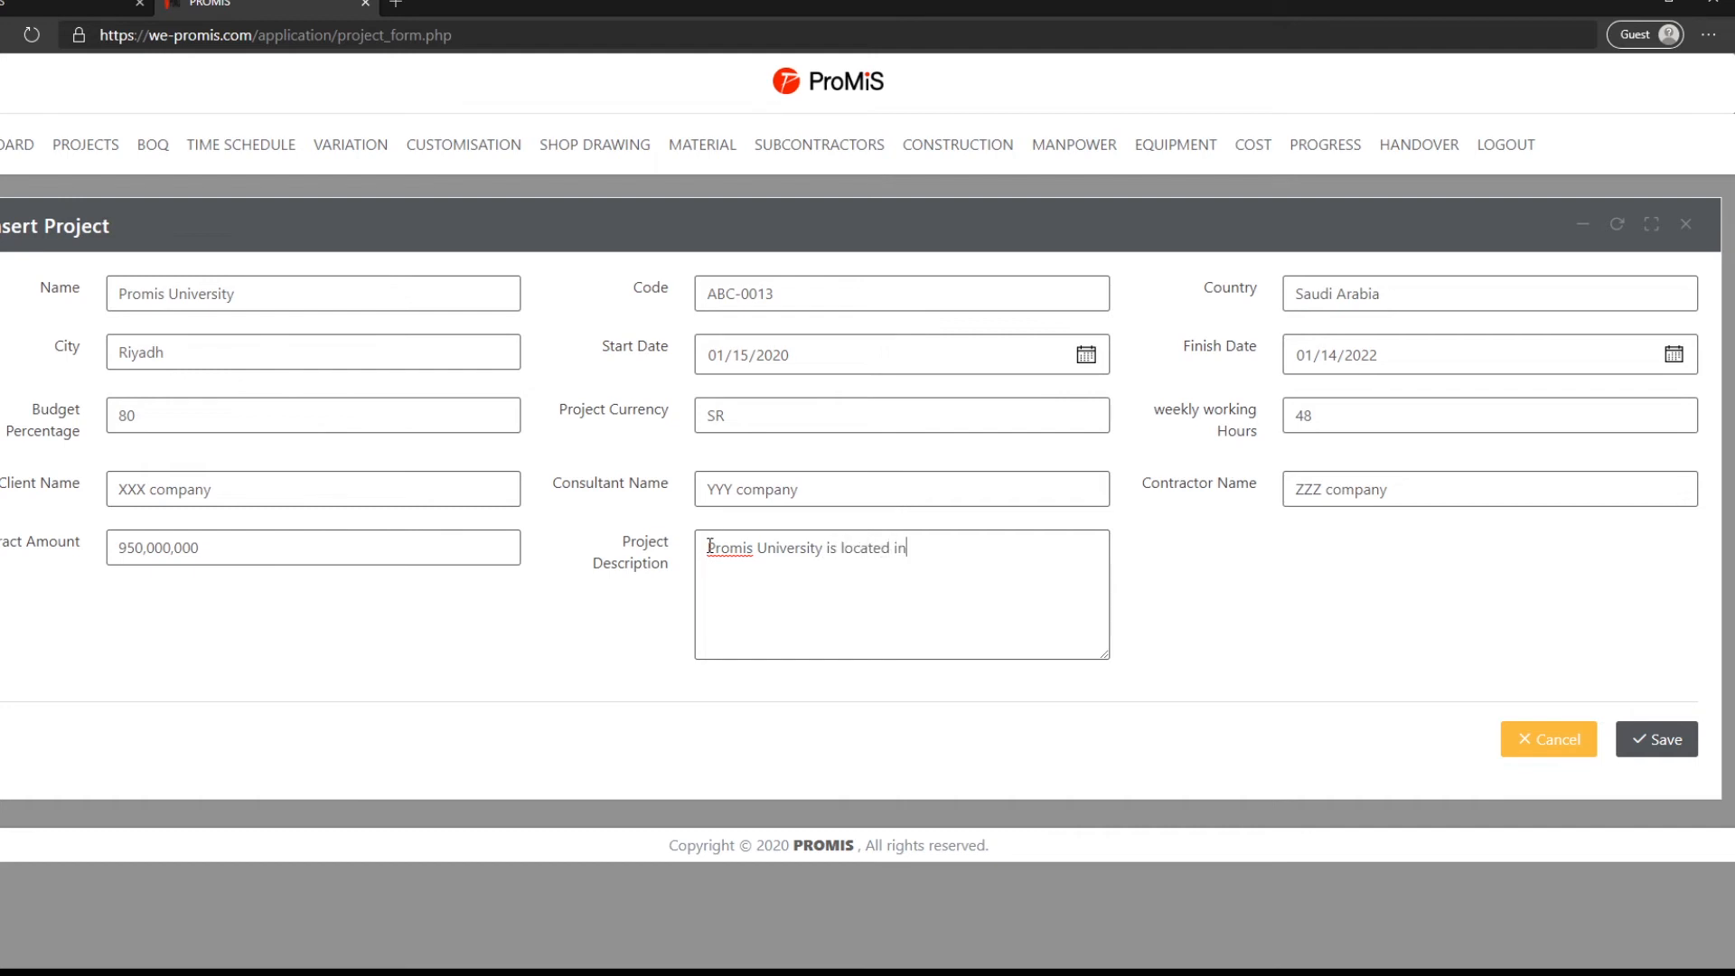
pyautogui.write(' the north of Riyadh.')
pyautogui.press('Return')
pyautogui.write('It consists of 3 institutions.')
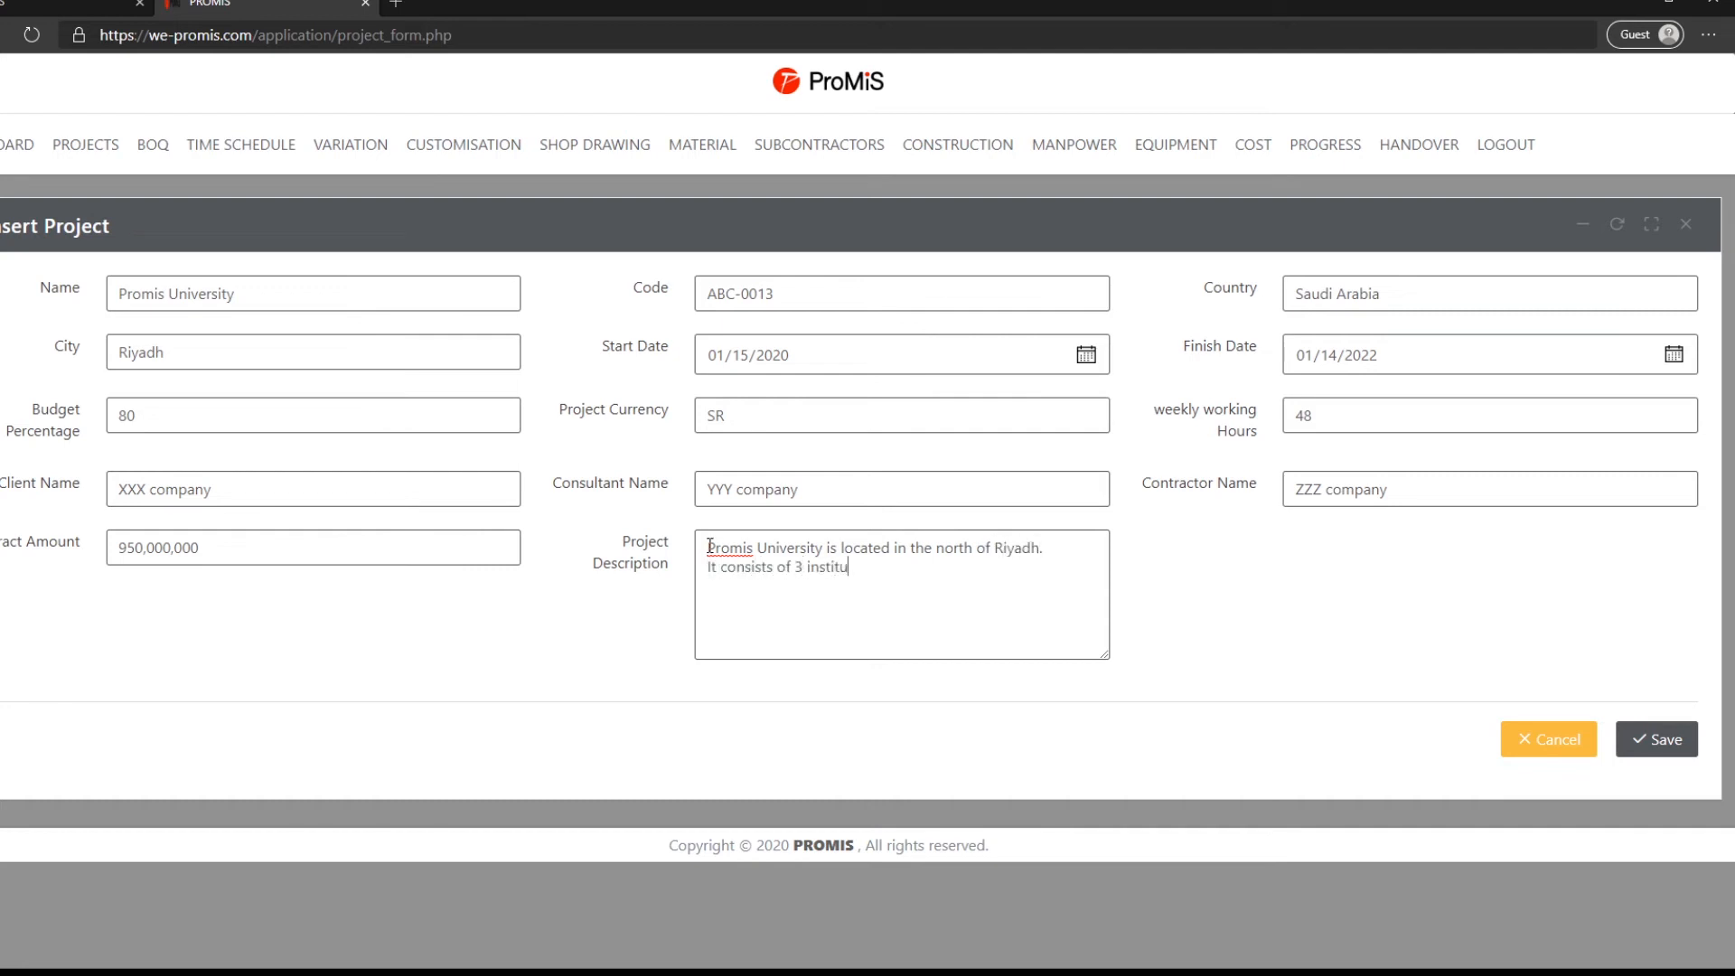
pyautogui.press('Return')
pyautogui.write('An engineering college,')
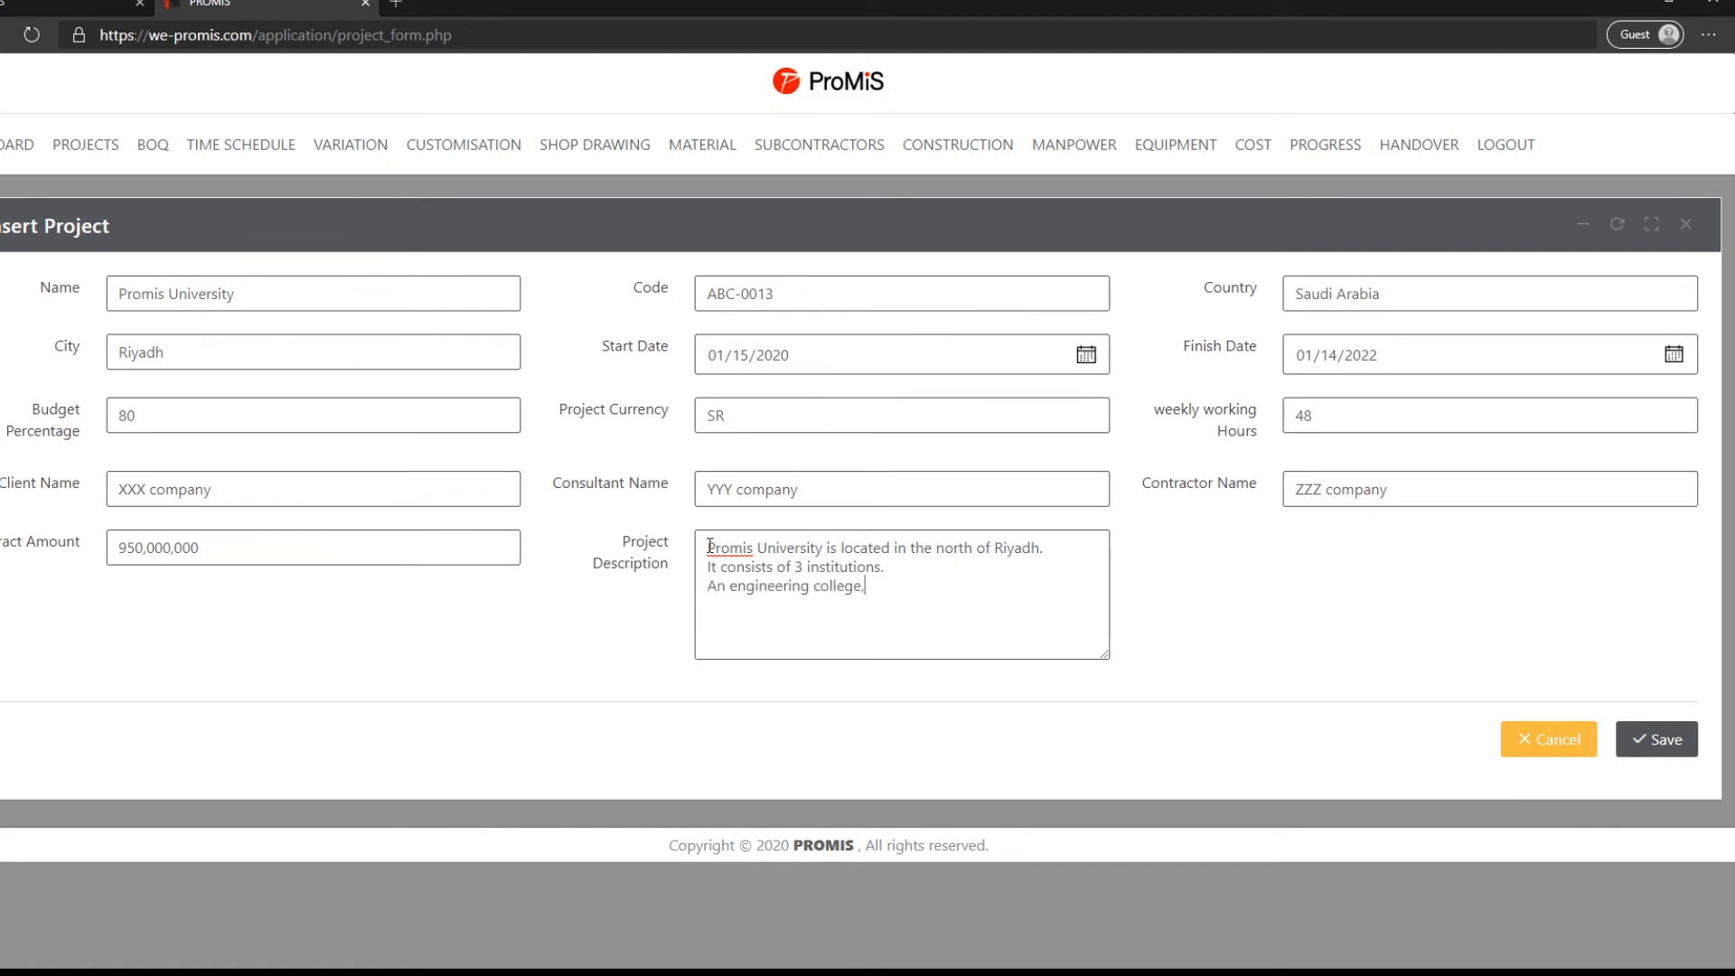
pyautogui.write(' medical college and business college.')
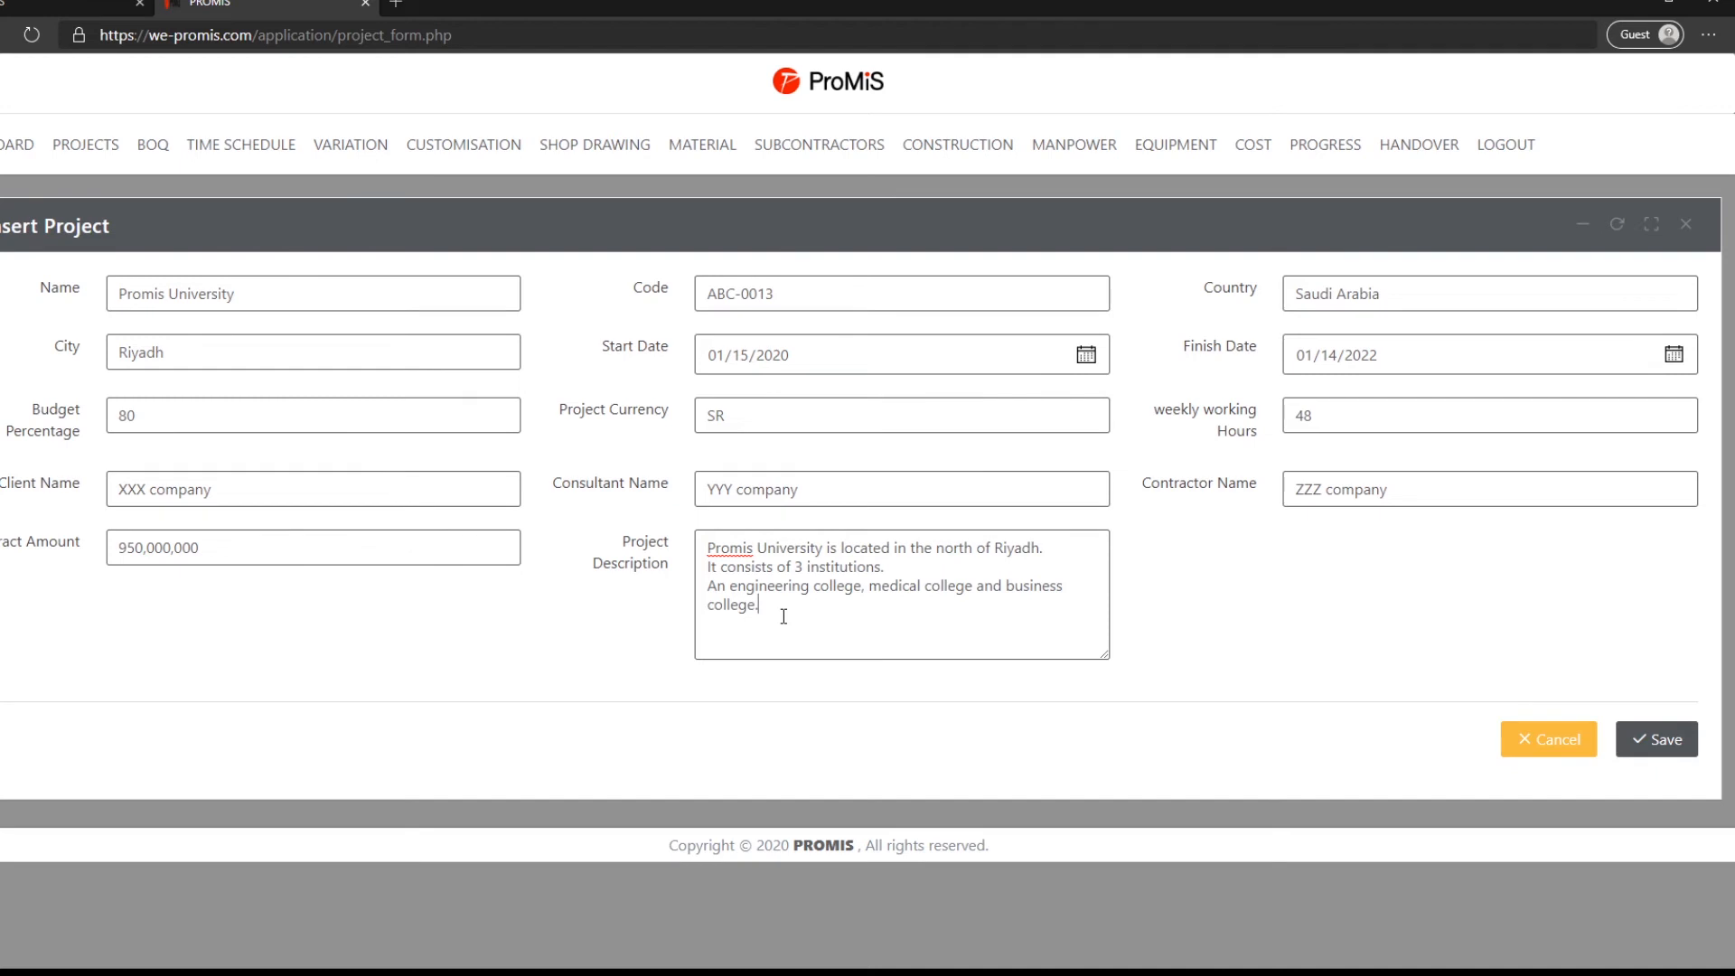
pyautogui.click(1634, 742)
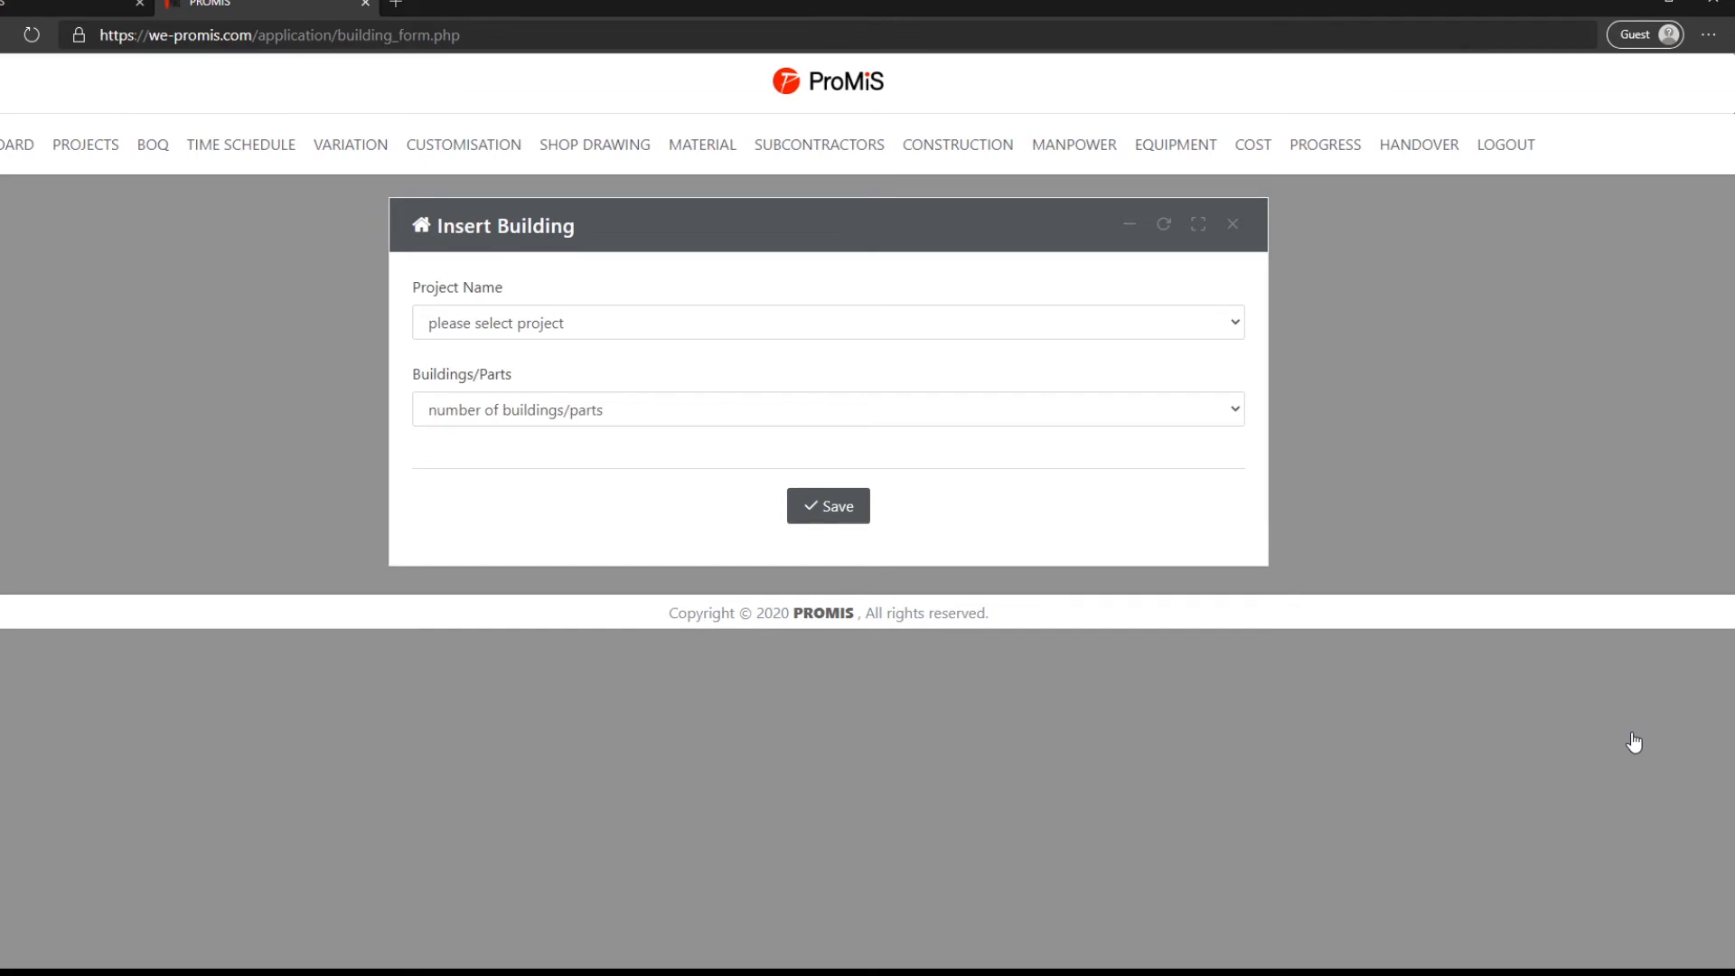
# - Assign the new buildings to Promis University and set Buildings/Parts to 3
pyautogui.click(1220, 335)
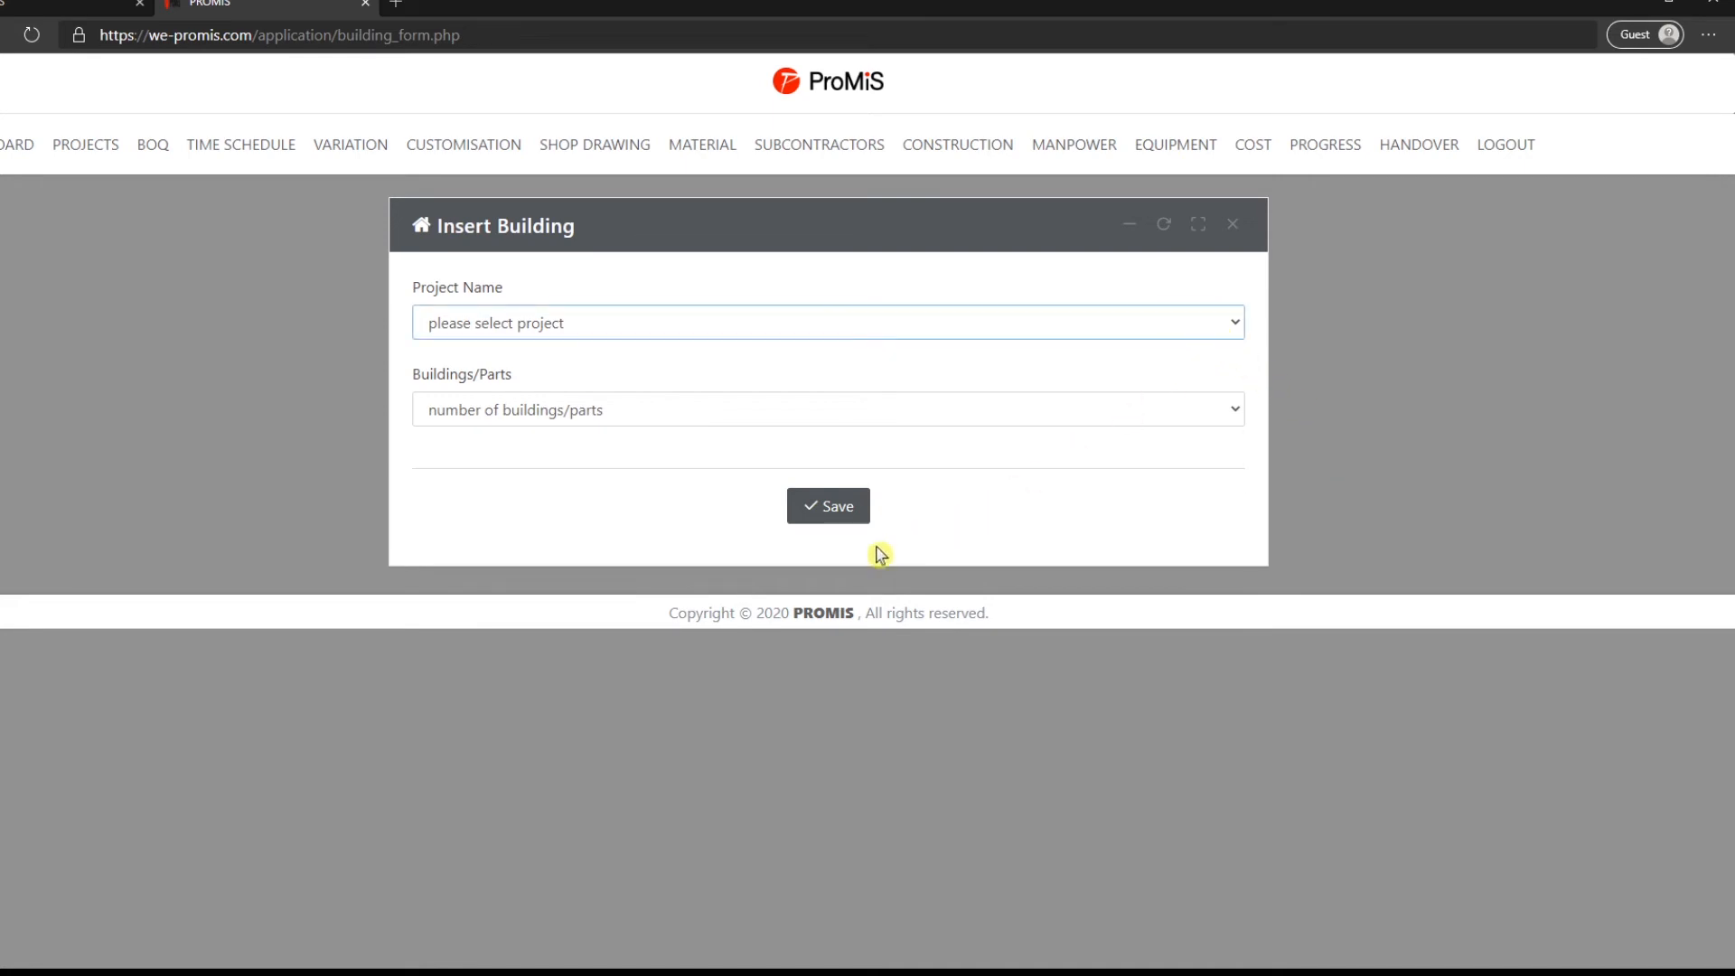
pyautogui.click(779, 587)
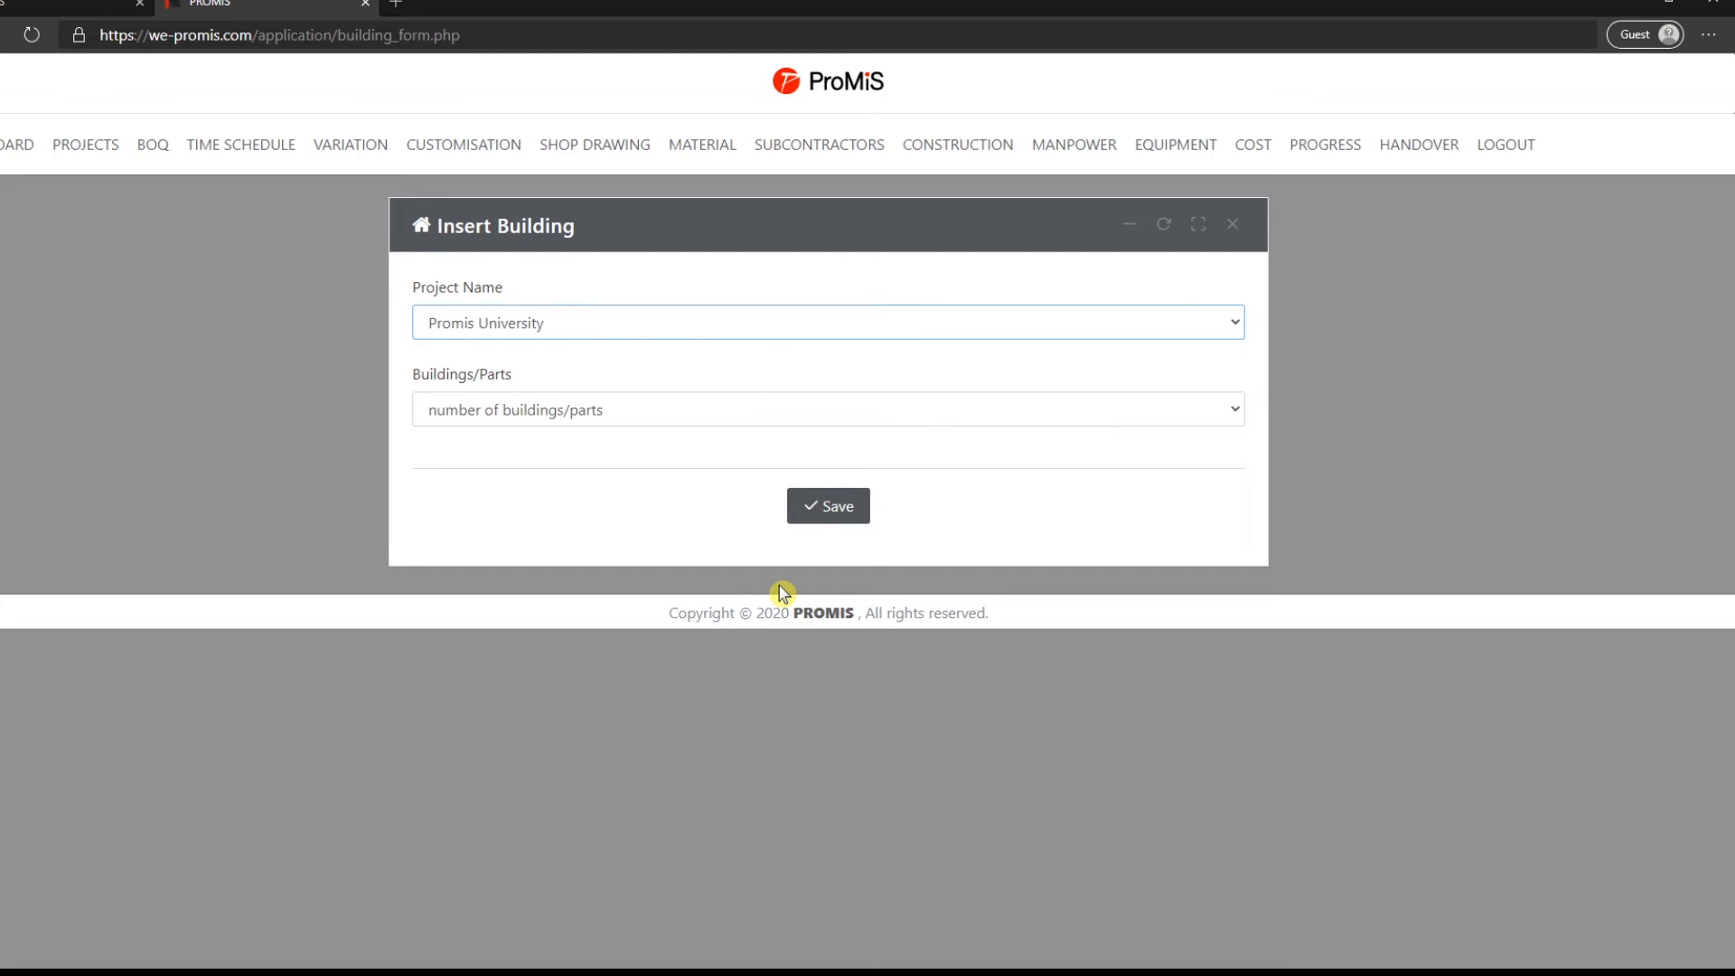
pyautogui.click(660, 422)
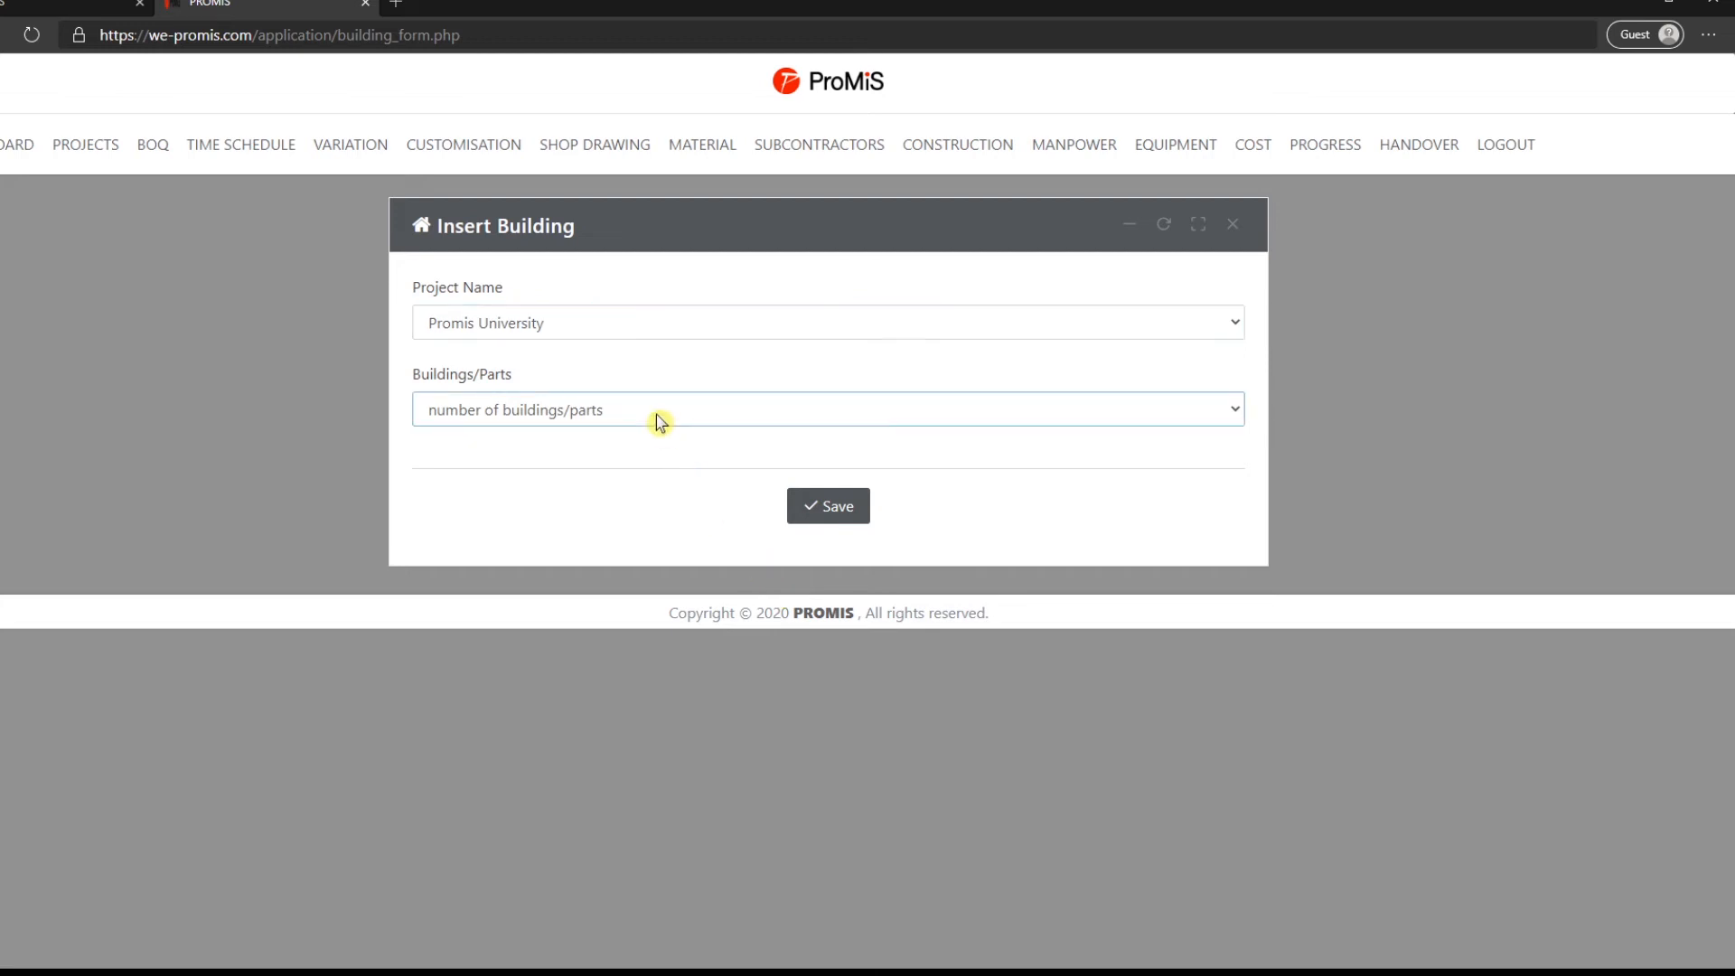
pyautogui.click(622, 506)
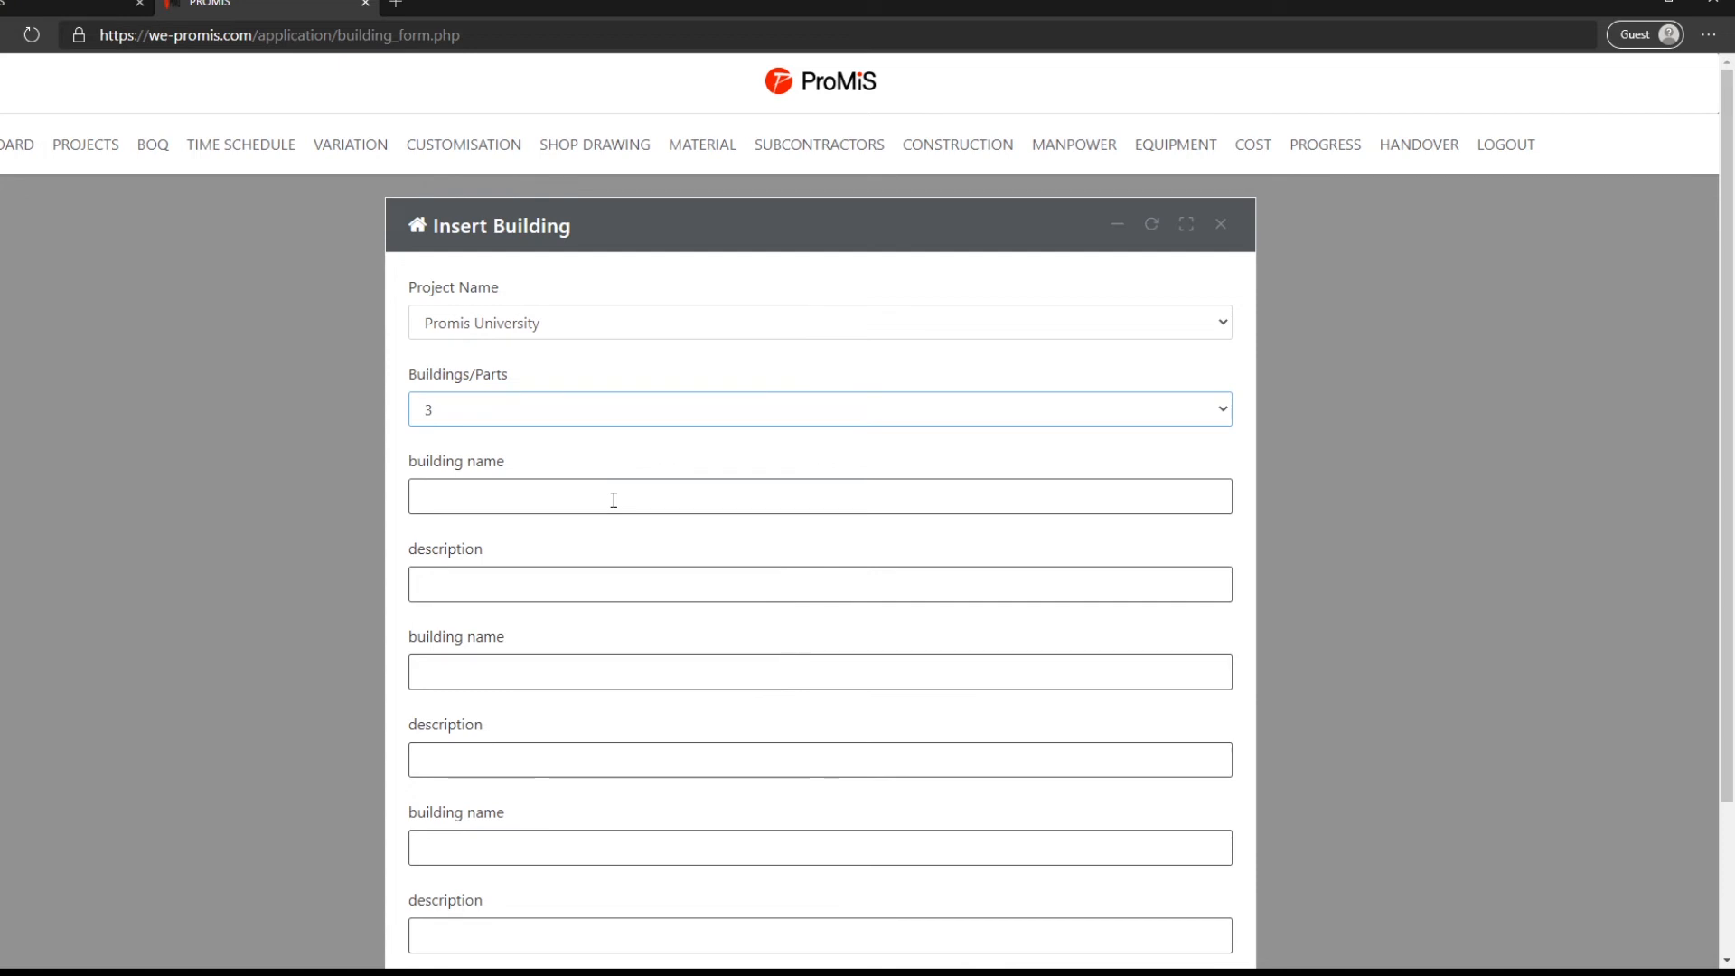
# - Name the first building Engineering college, described '1 floor building of 3000m2', and the second Medical college
pyautogui.click(614, 500)
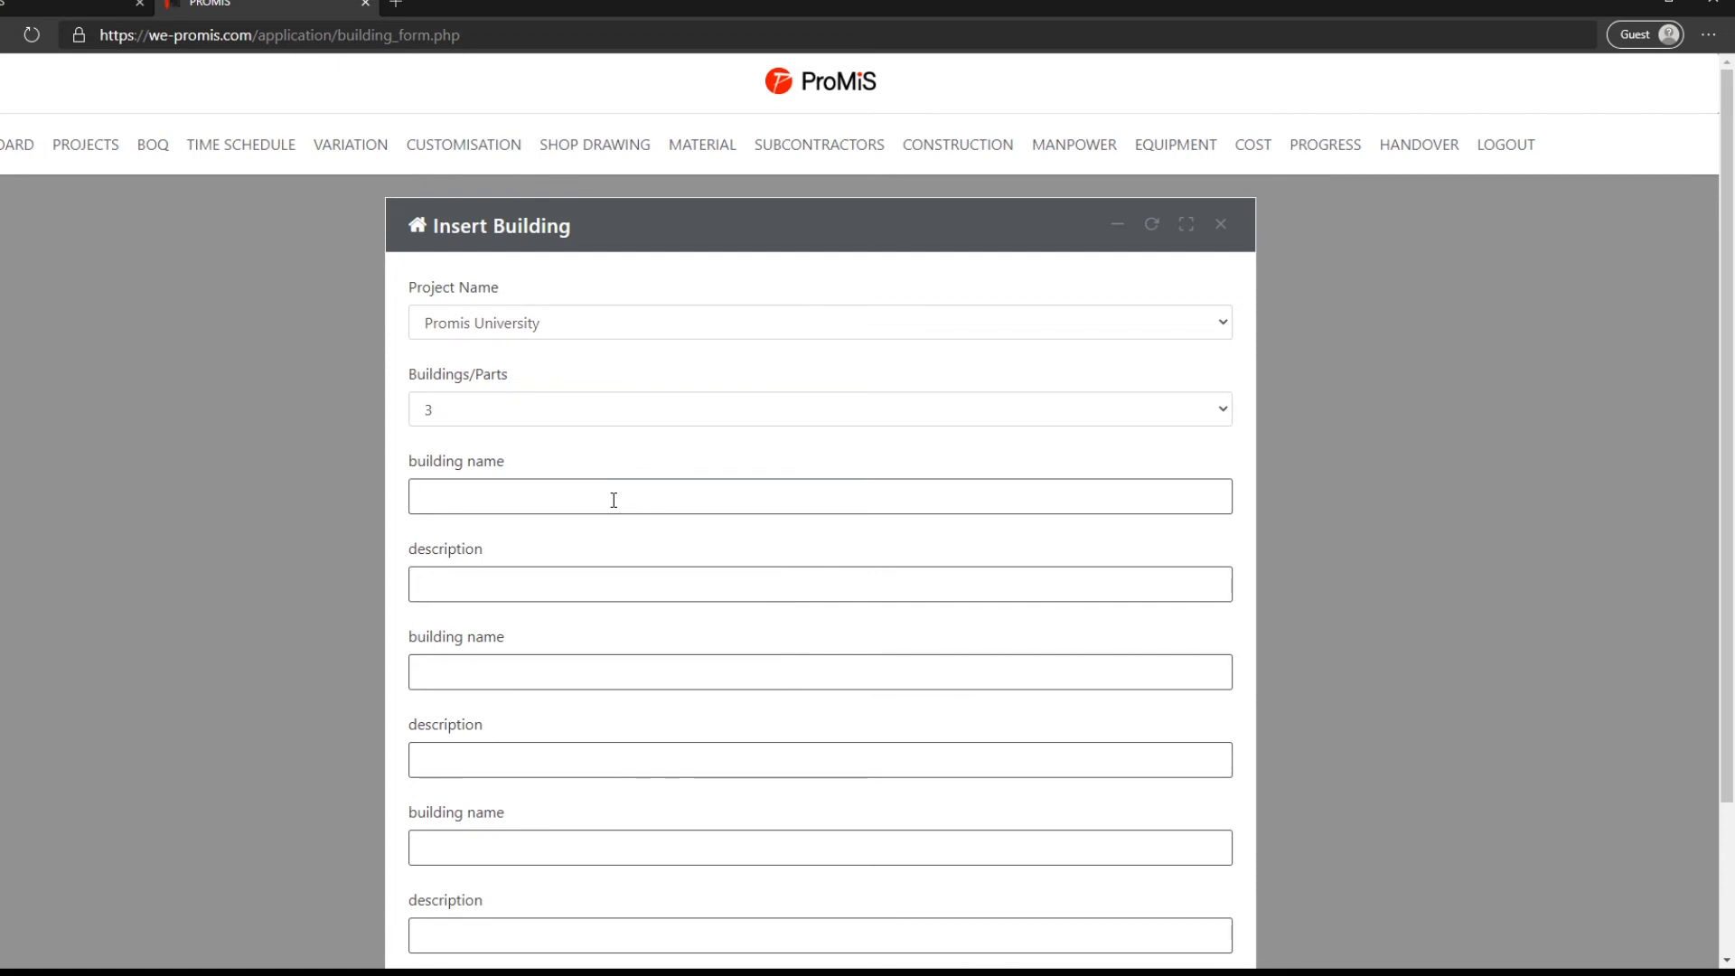
pyautogui.write('Engineering college')
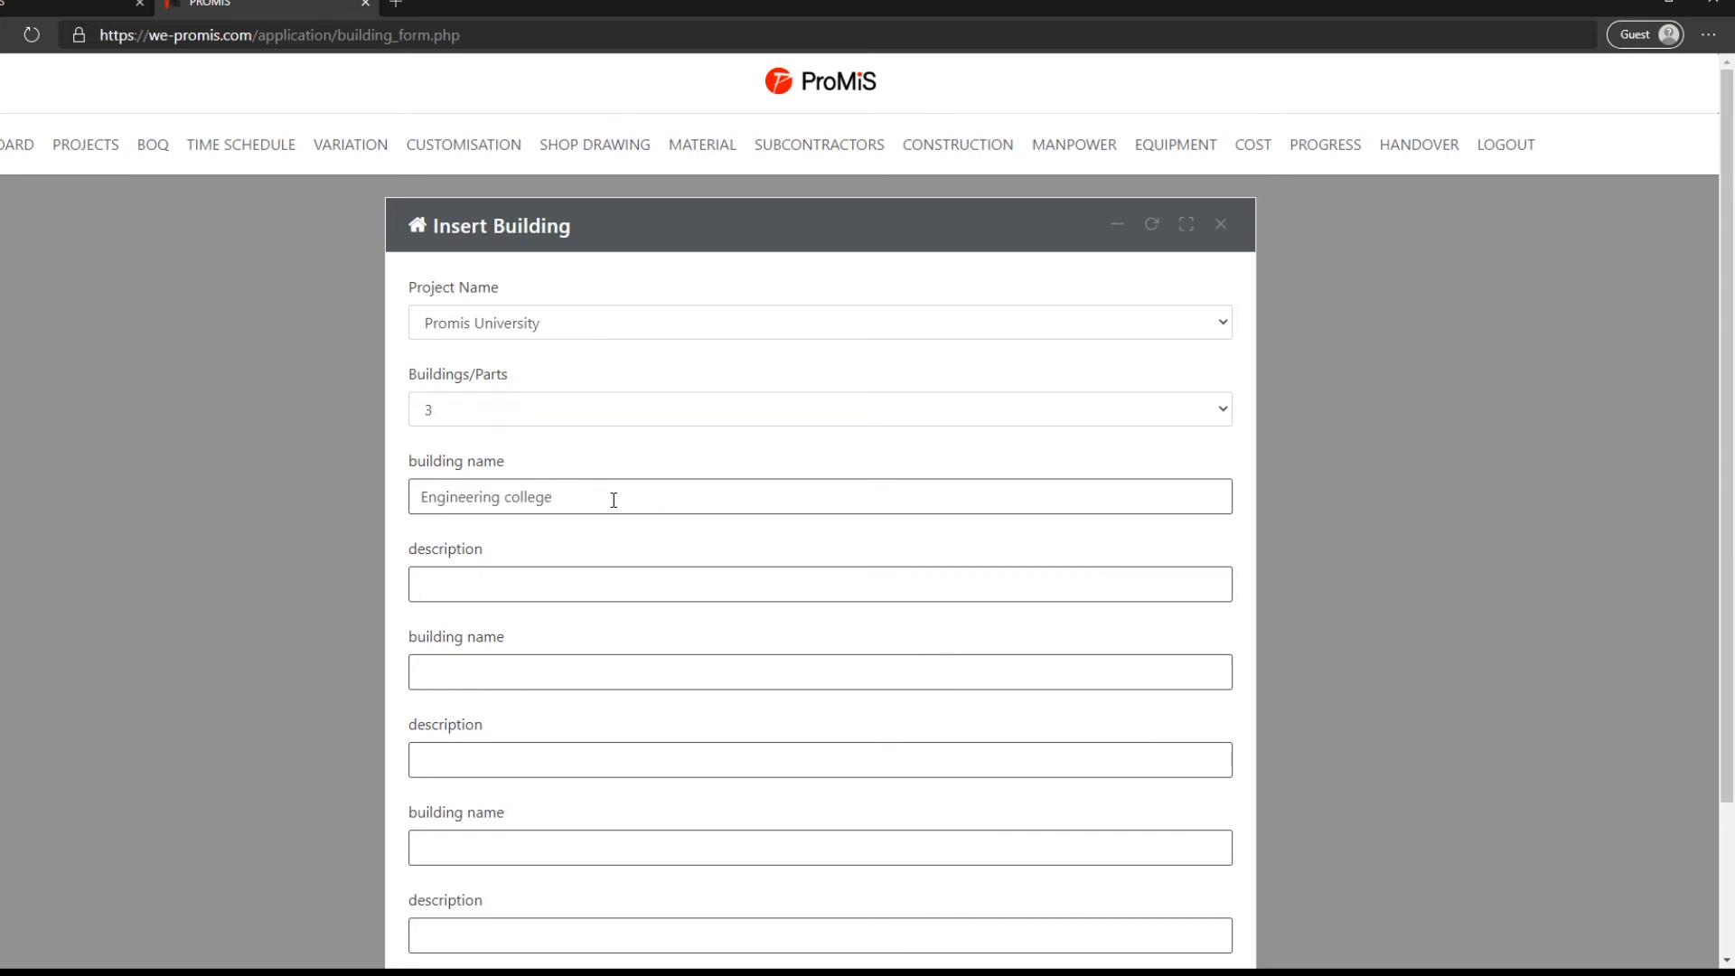
pyautogui.press('Tab')
pyautogui.write('1 floor buildi')
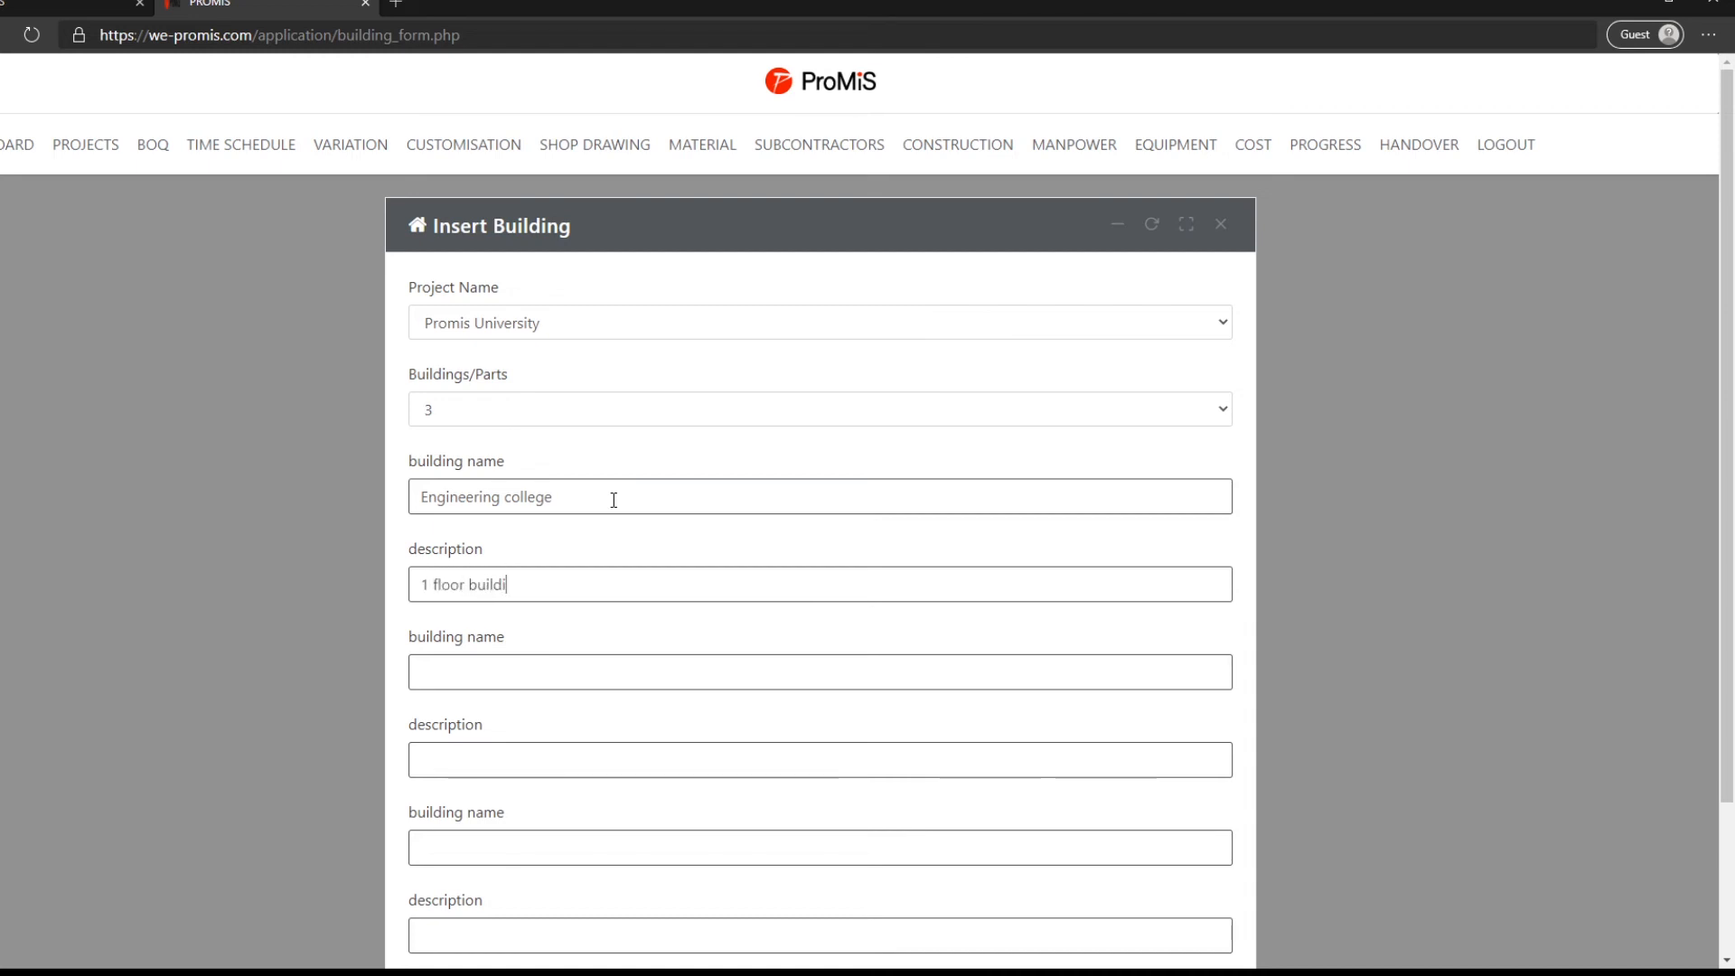
pyautogui.write('ng of')
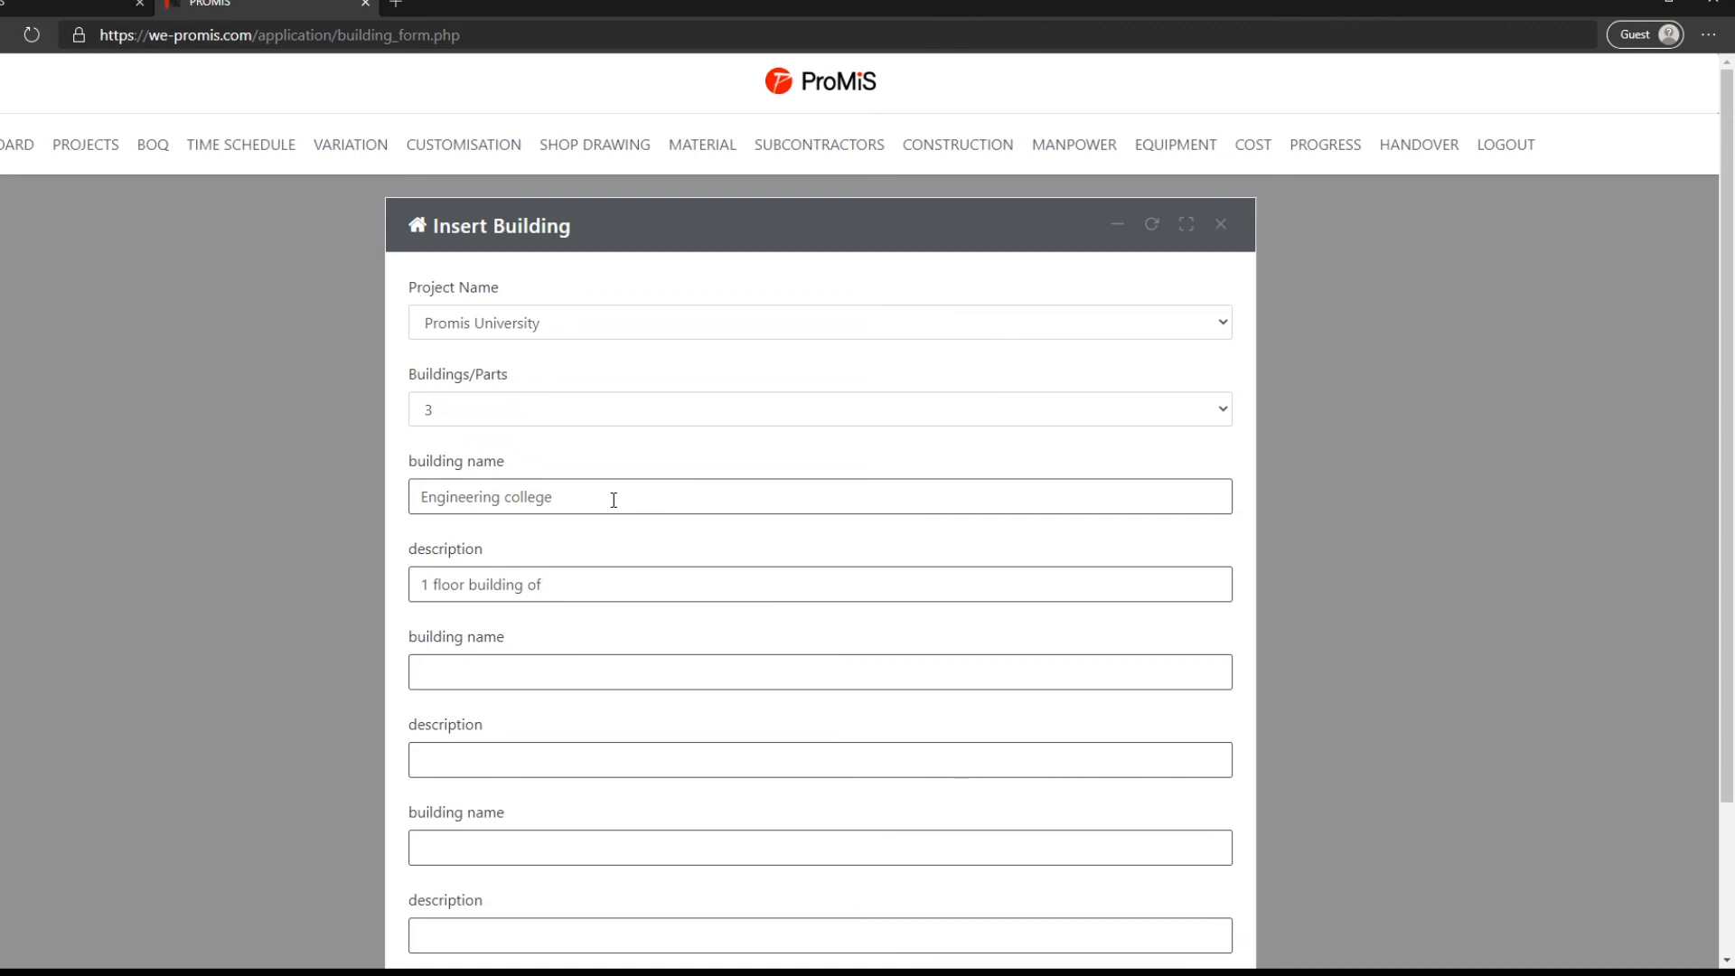
pyautogui.write(' 300')
pyautogui.write('0m2')
pyautogui.write('Medical c')
pyautogui.write('ollege')
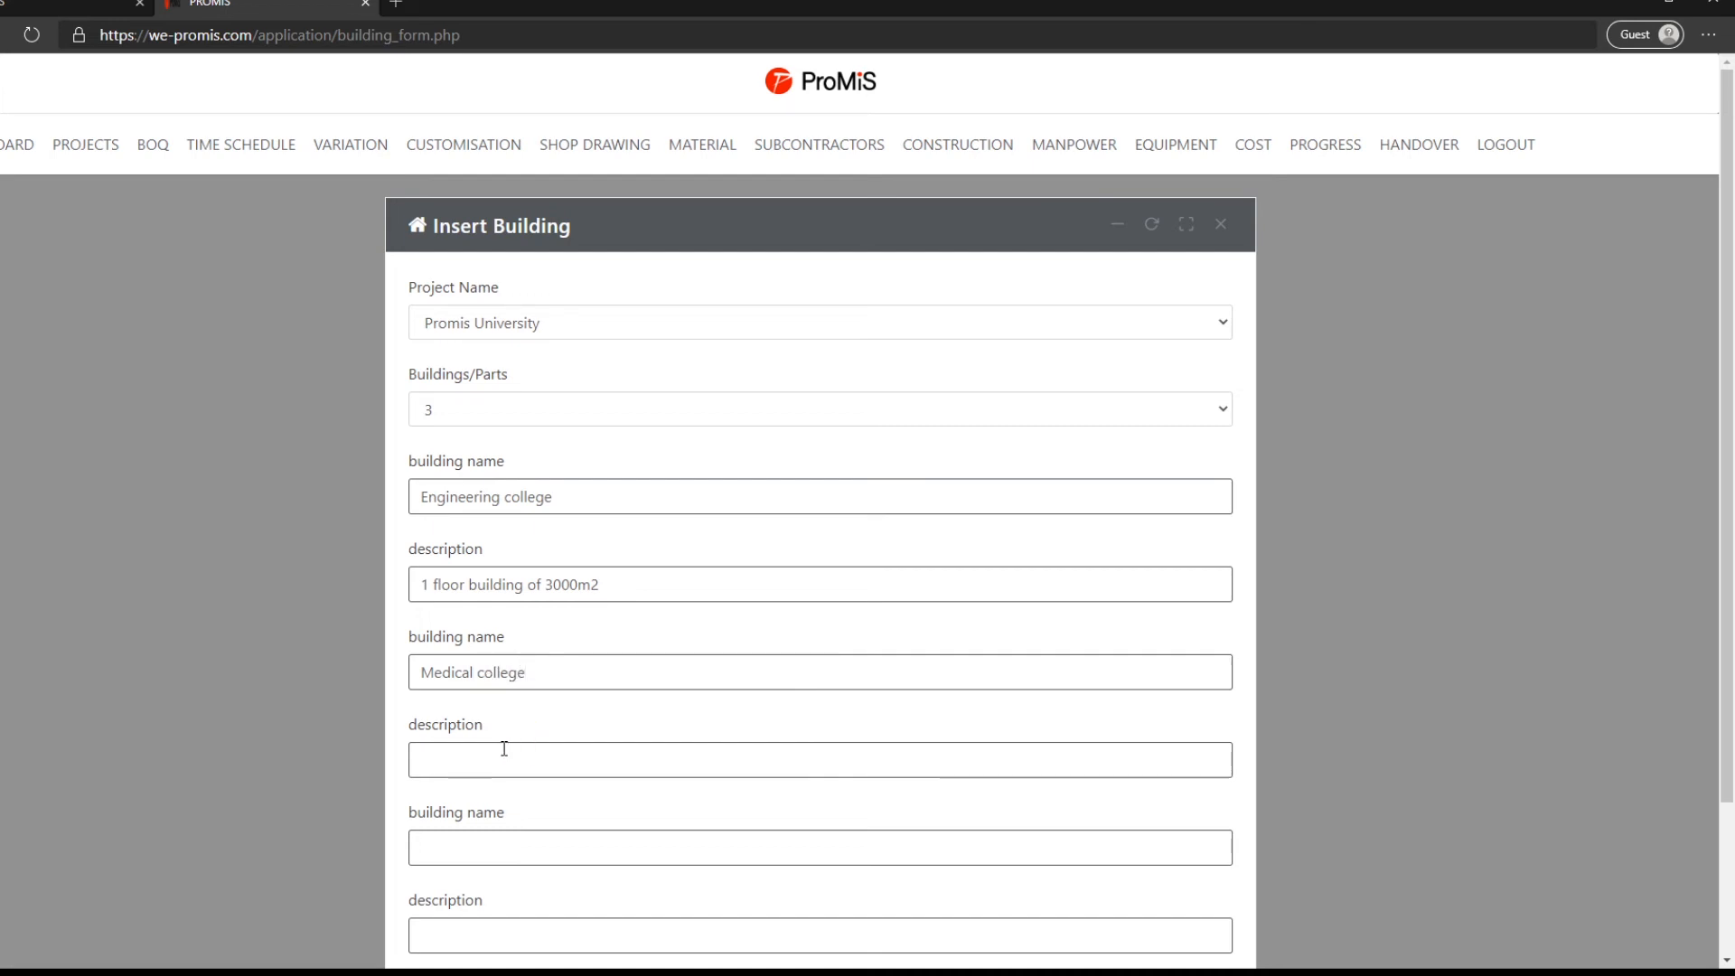
# - Describe Medical college as 4000m2 and add Business college, a 1 floor building of 2000m2
pyautogui.click(504, 748)
pyautogui.write('1 floor building of 4000m2')
pyautogui.click(474, 851)
pyautogui.write('Bu')
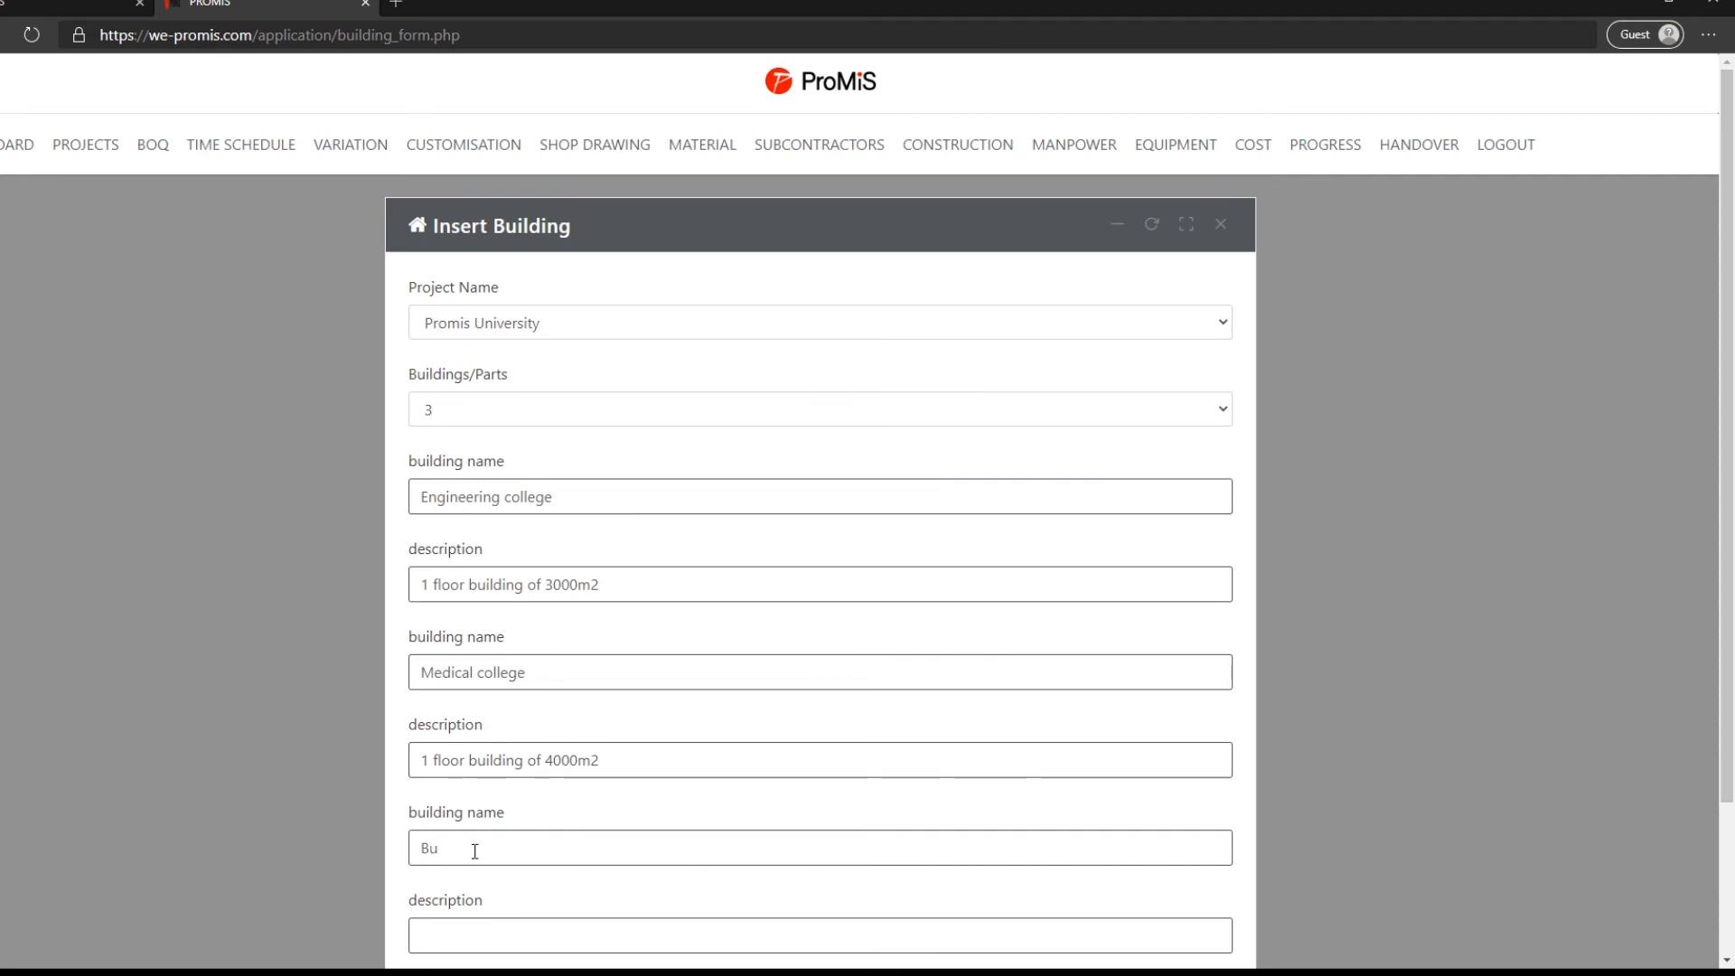
pyautogui.write('siness college')
pyautogui.click(484, 935)
pyautogui.scroll(-3, 479, 931)
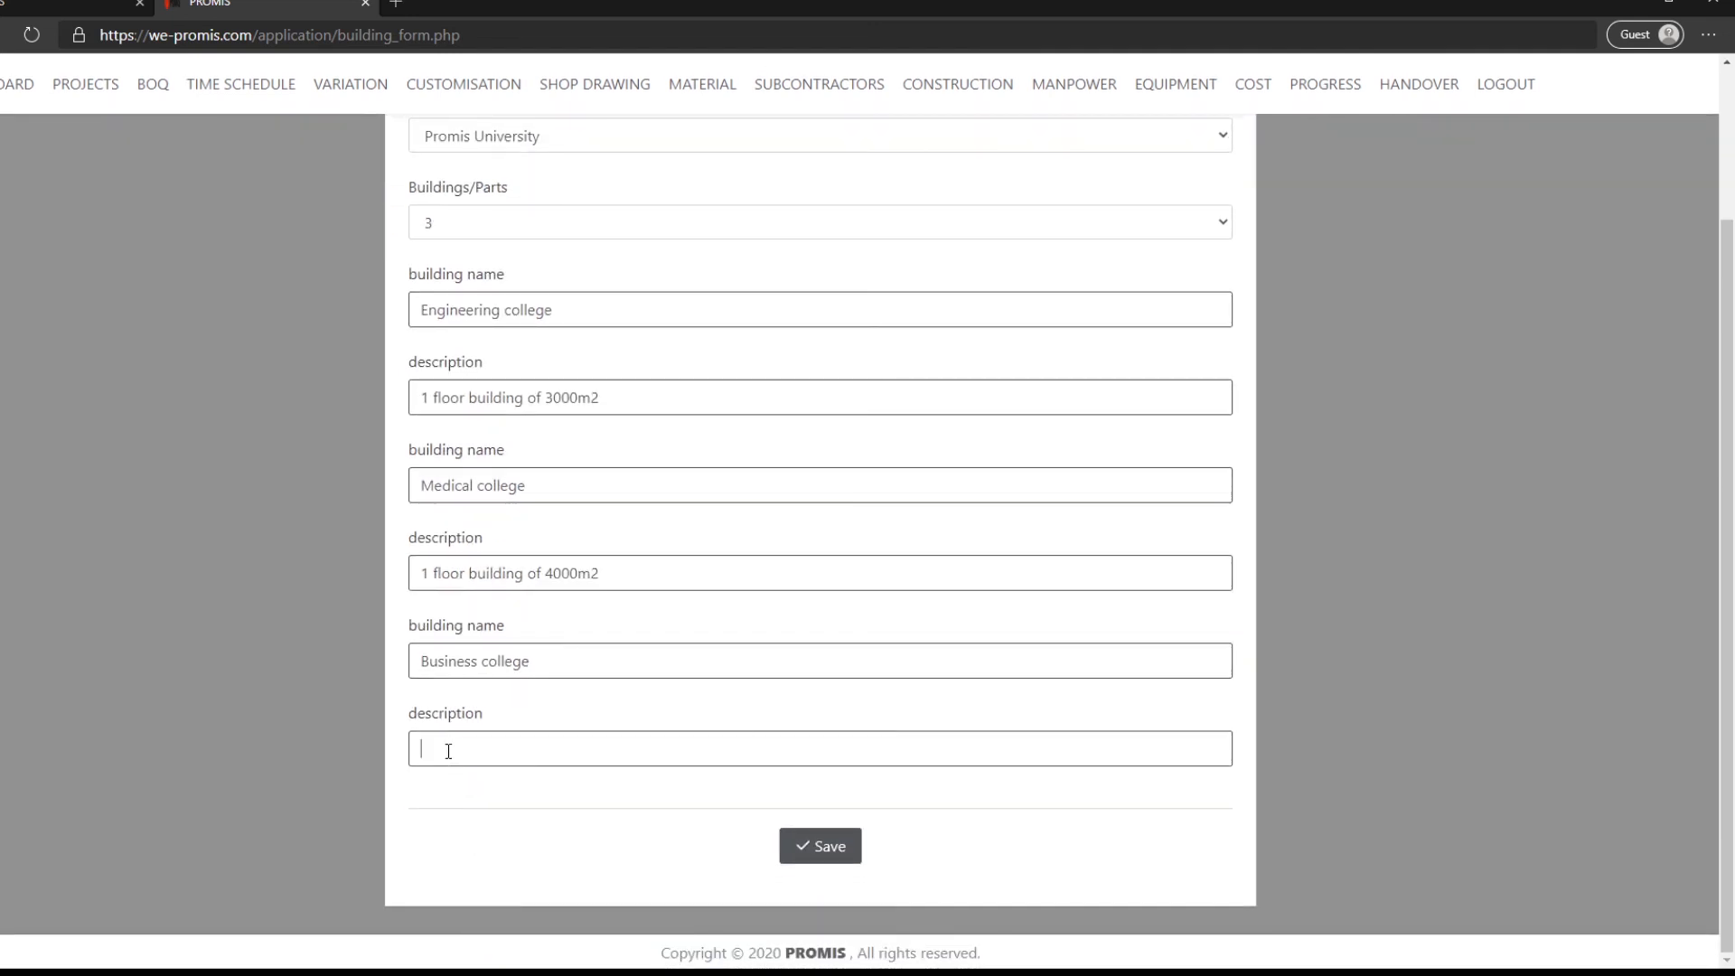
pyautogui.write('1 floor building of 2000m2')
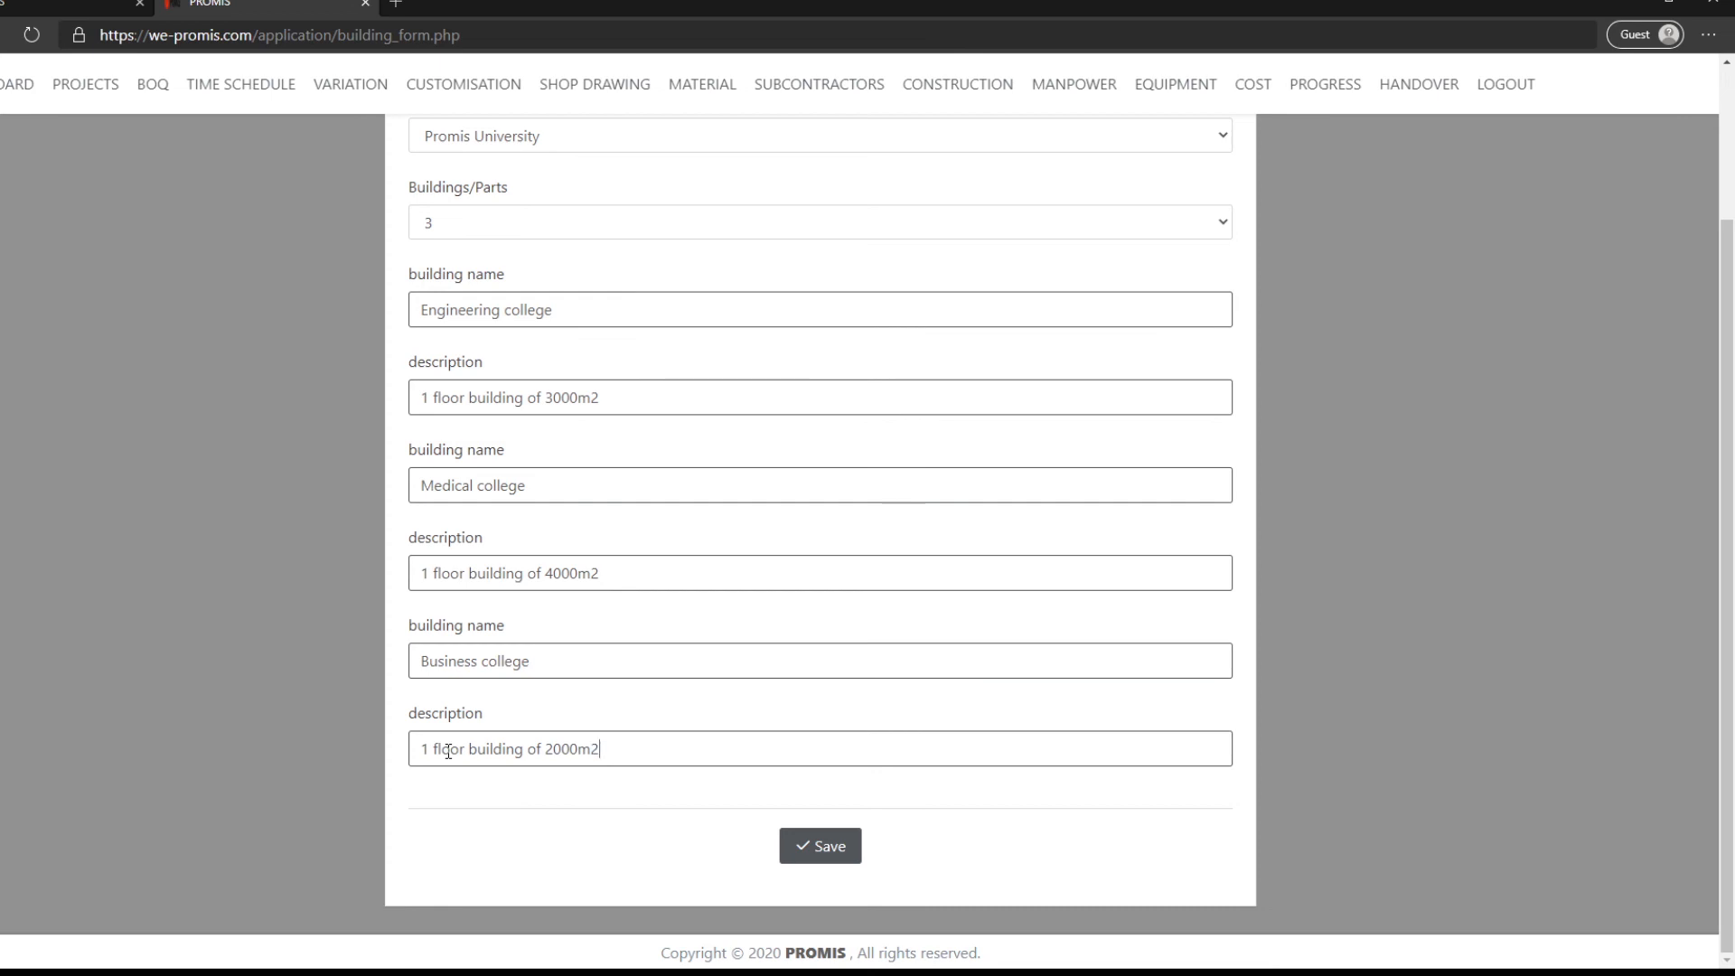
# - Save the three new buildings to the Promis University project
pyautogui.click(805, 860)
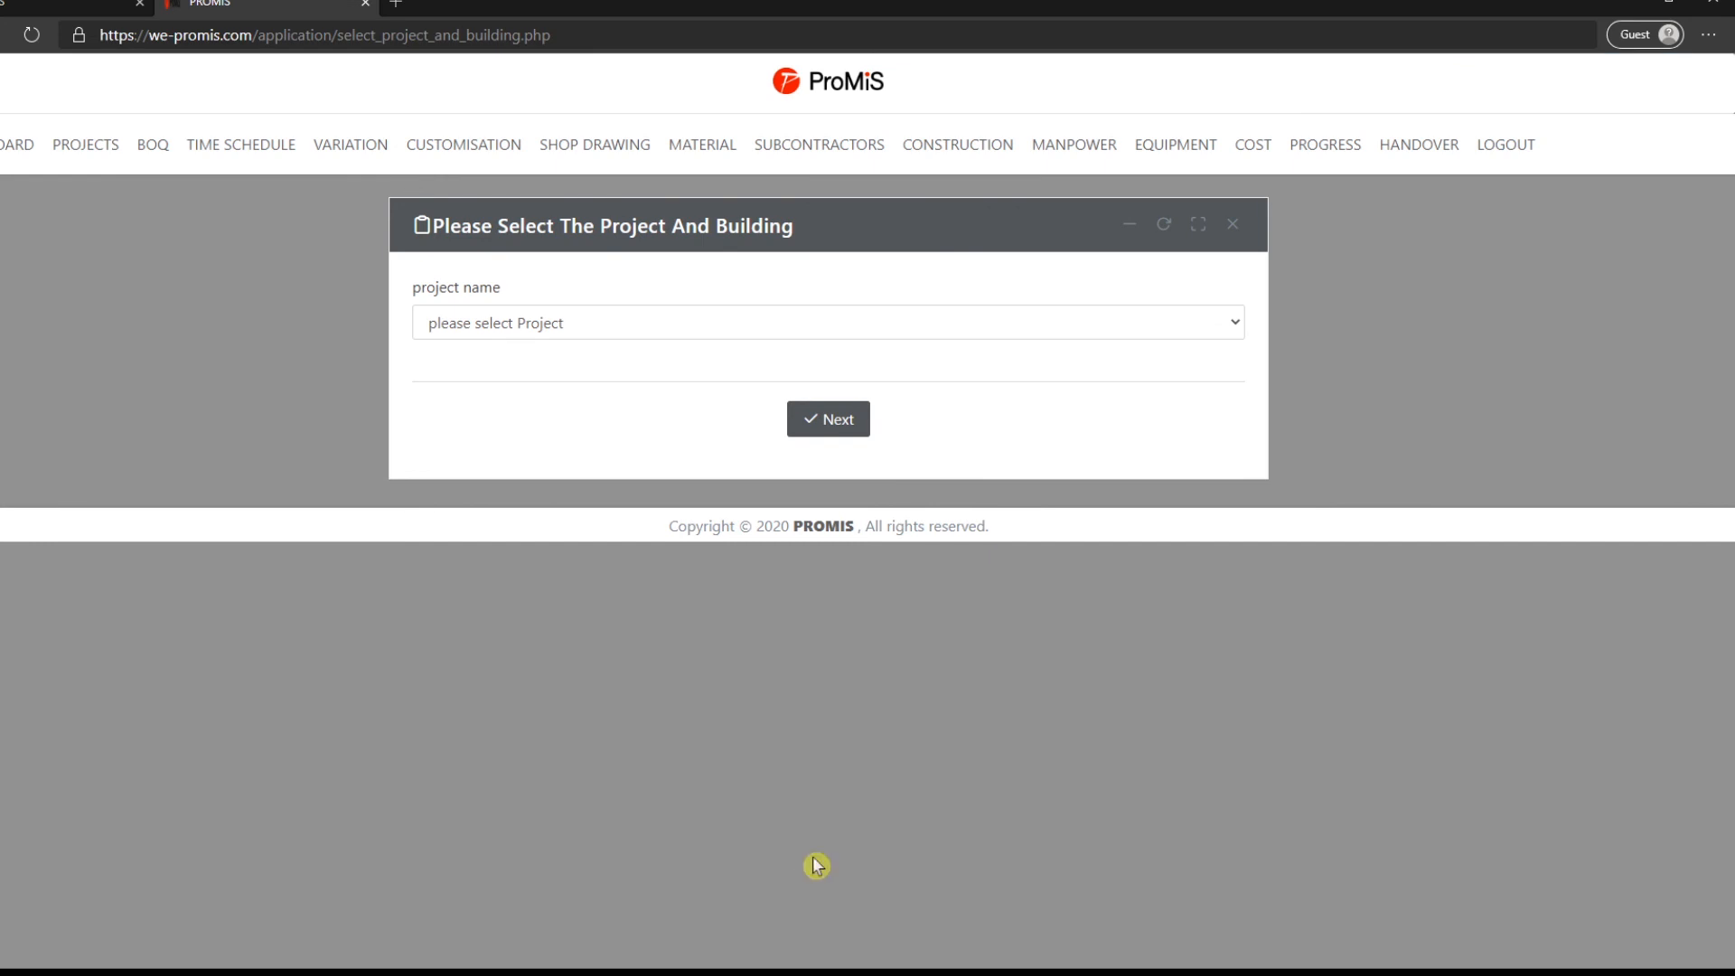
pyautogui.moveTo(137, 159)
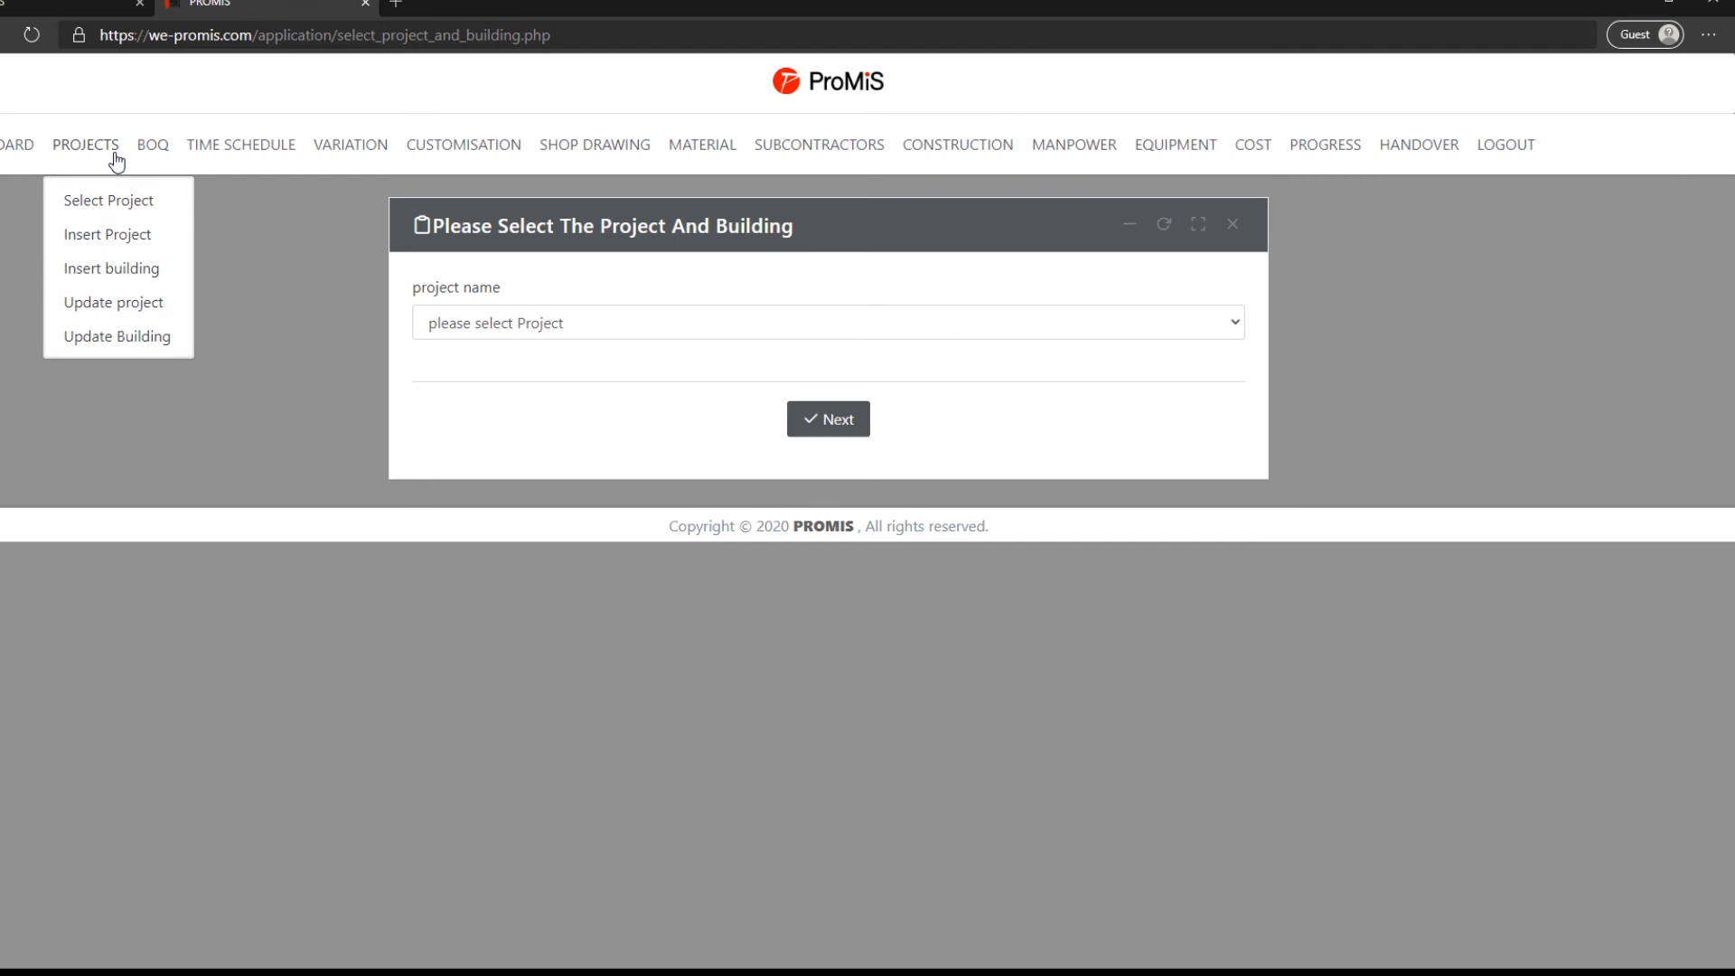
# - In the Update Project table, change Promis University's city (row 11) from Riyadh to Jeddah and save the row
pyautogui.click(118, 305)
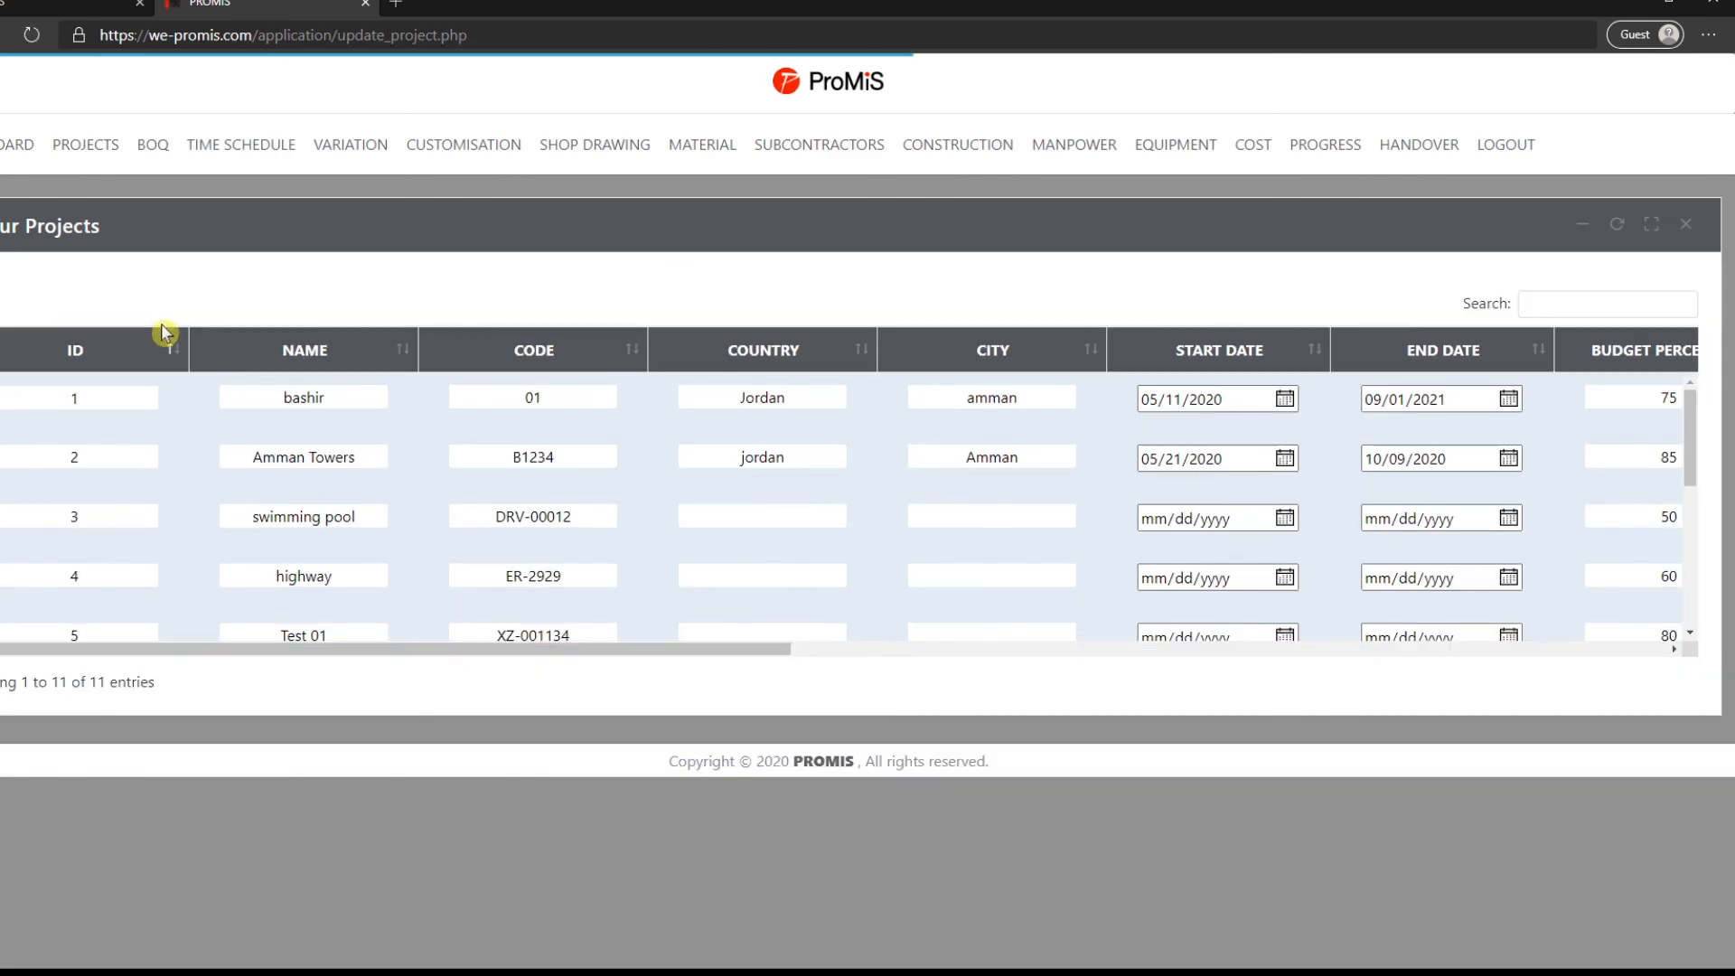
pyautogui.scroll(-5, 304, 443)
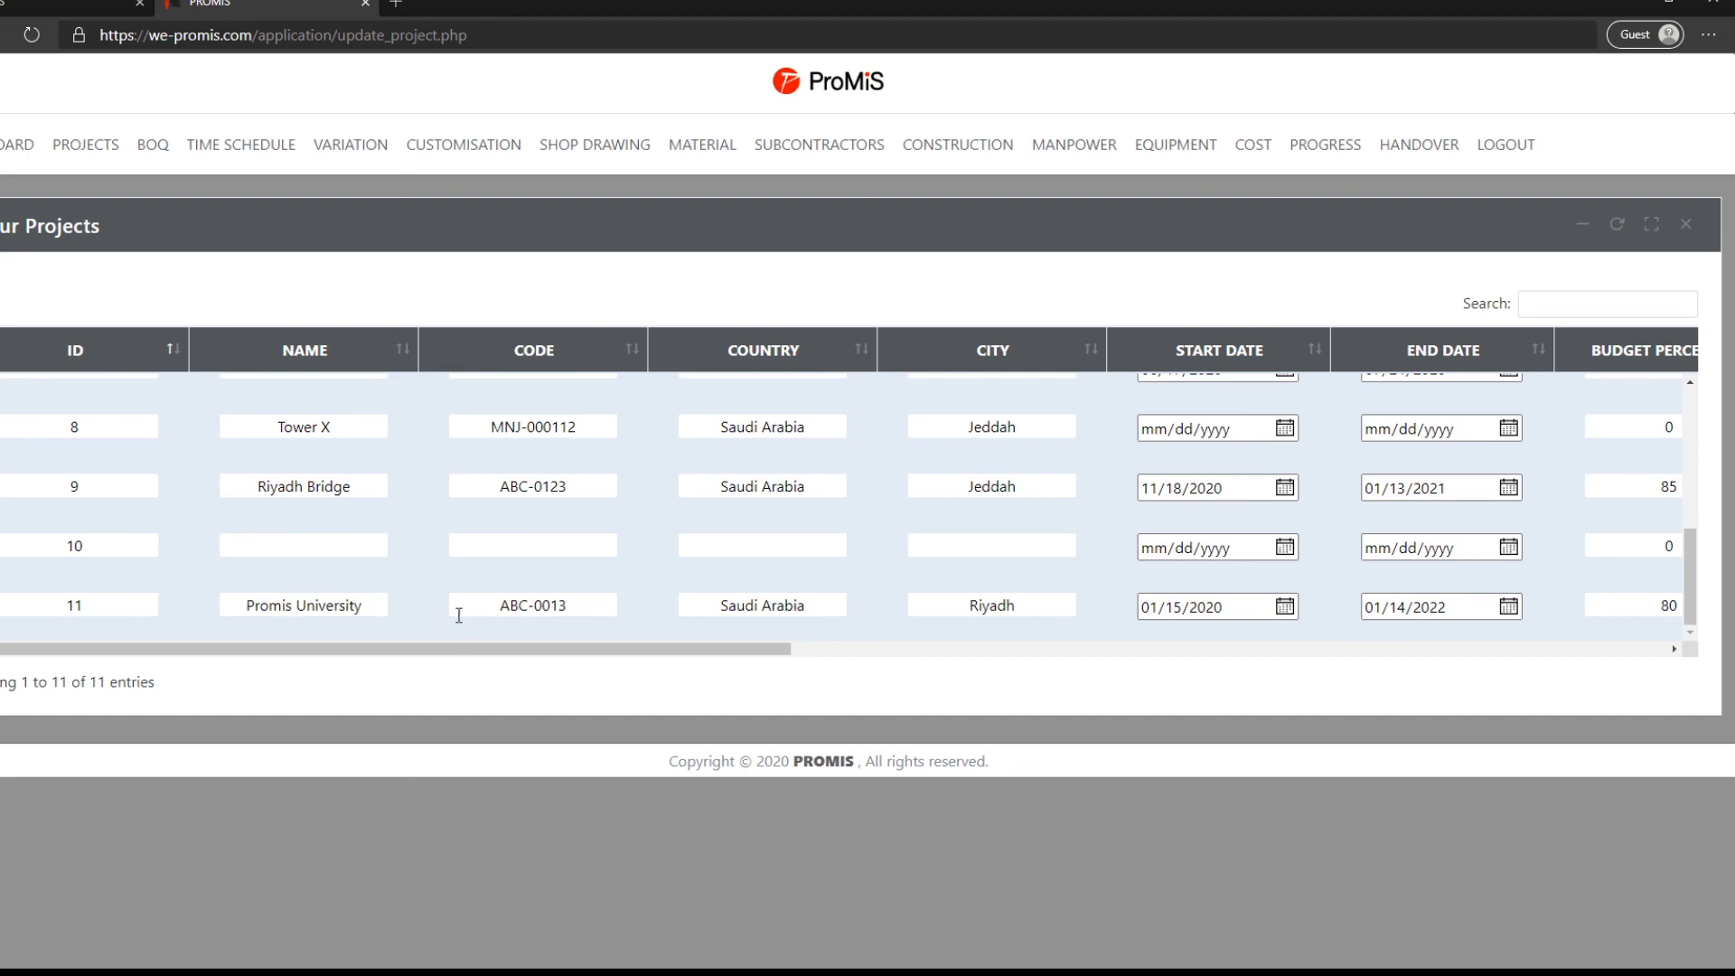
pyautogui.moveTo(534, 659); pyautogui.dragTo(651, 677)
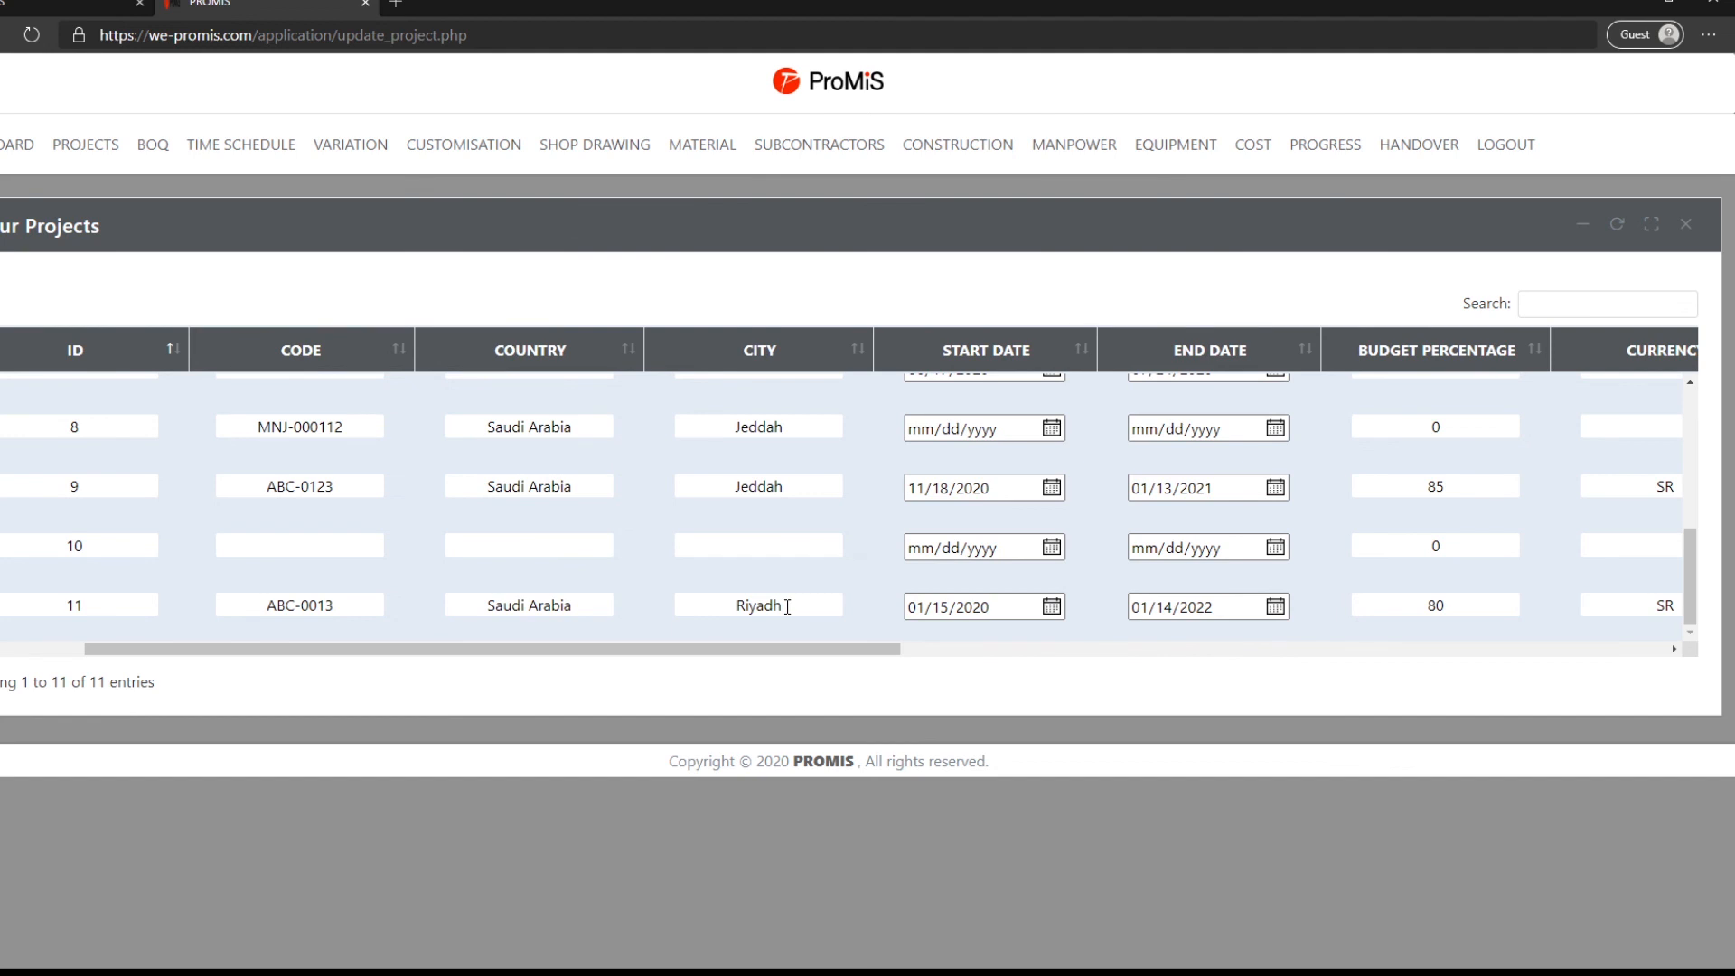
pyautogui.moveTo(786, 606); pyautogui.dragTo(683, 622)
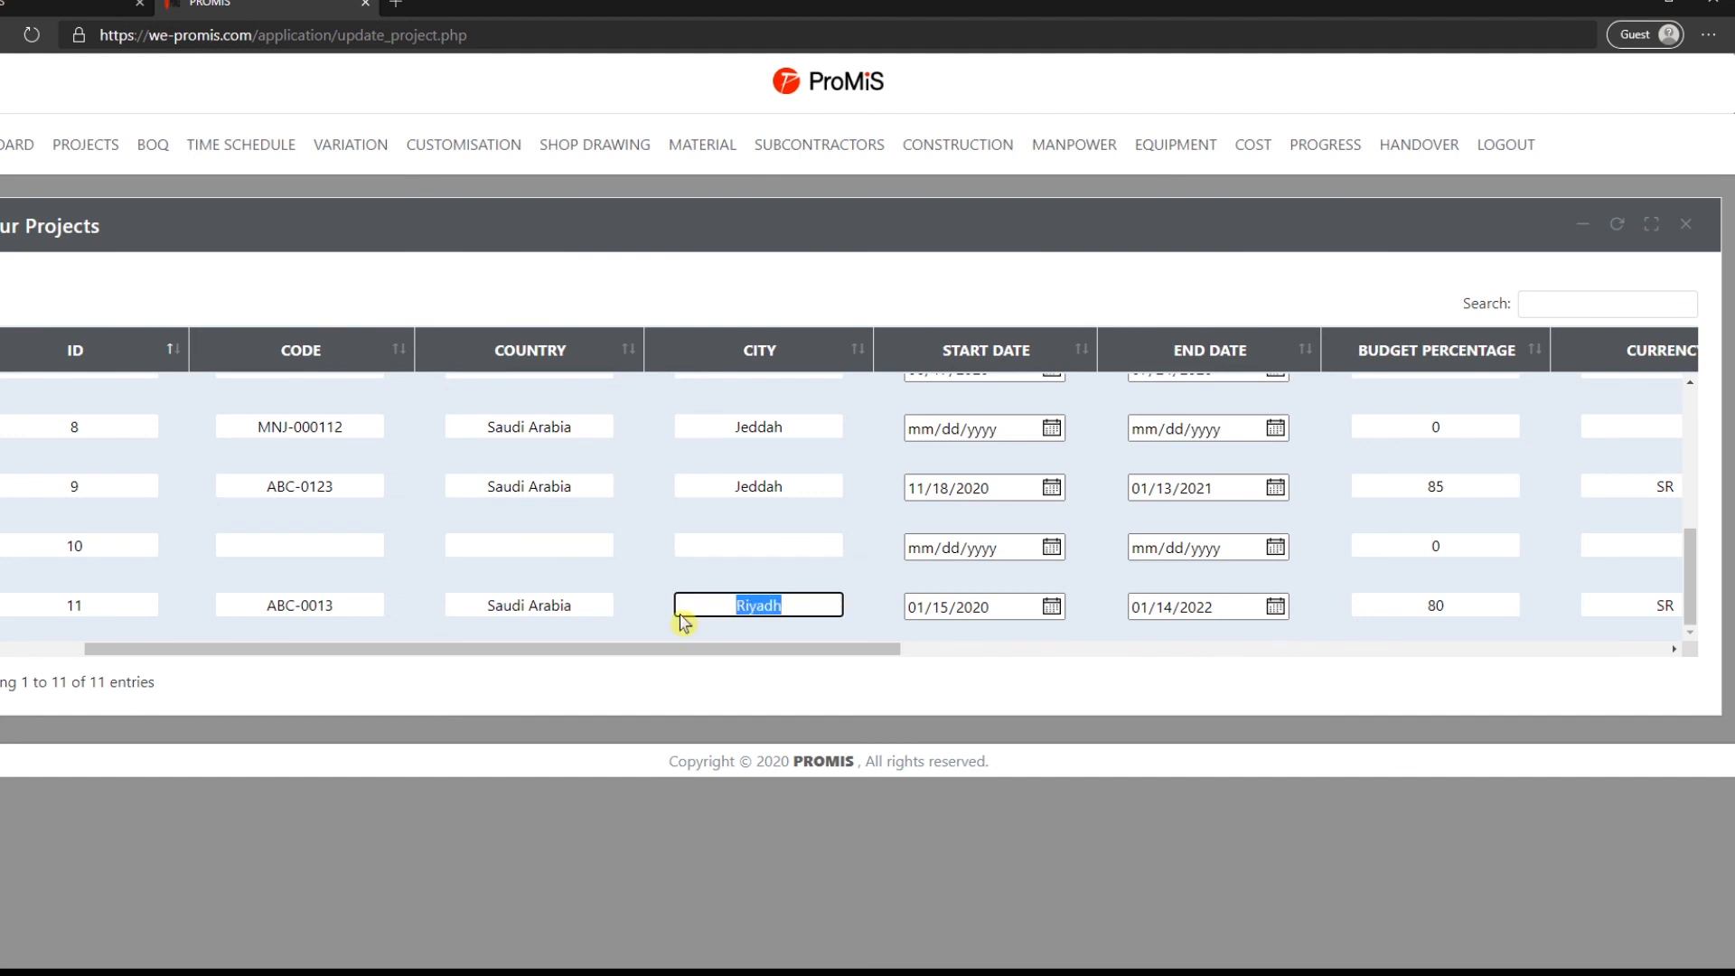
pyautogui.press('BackSpace')
pyautogui.write('Jeddah')
pyautogui.moveTo(767, 647); pyautogui.dragTo(1572, 724)
pyautogui.click(1620, 613)
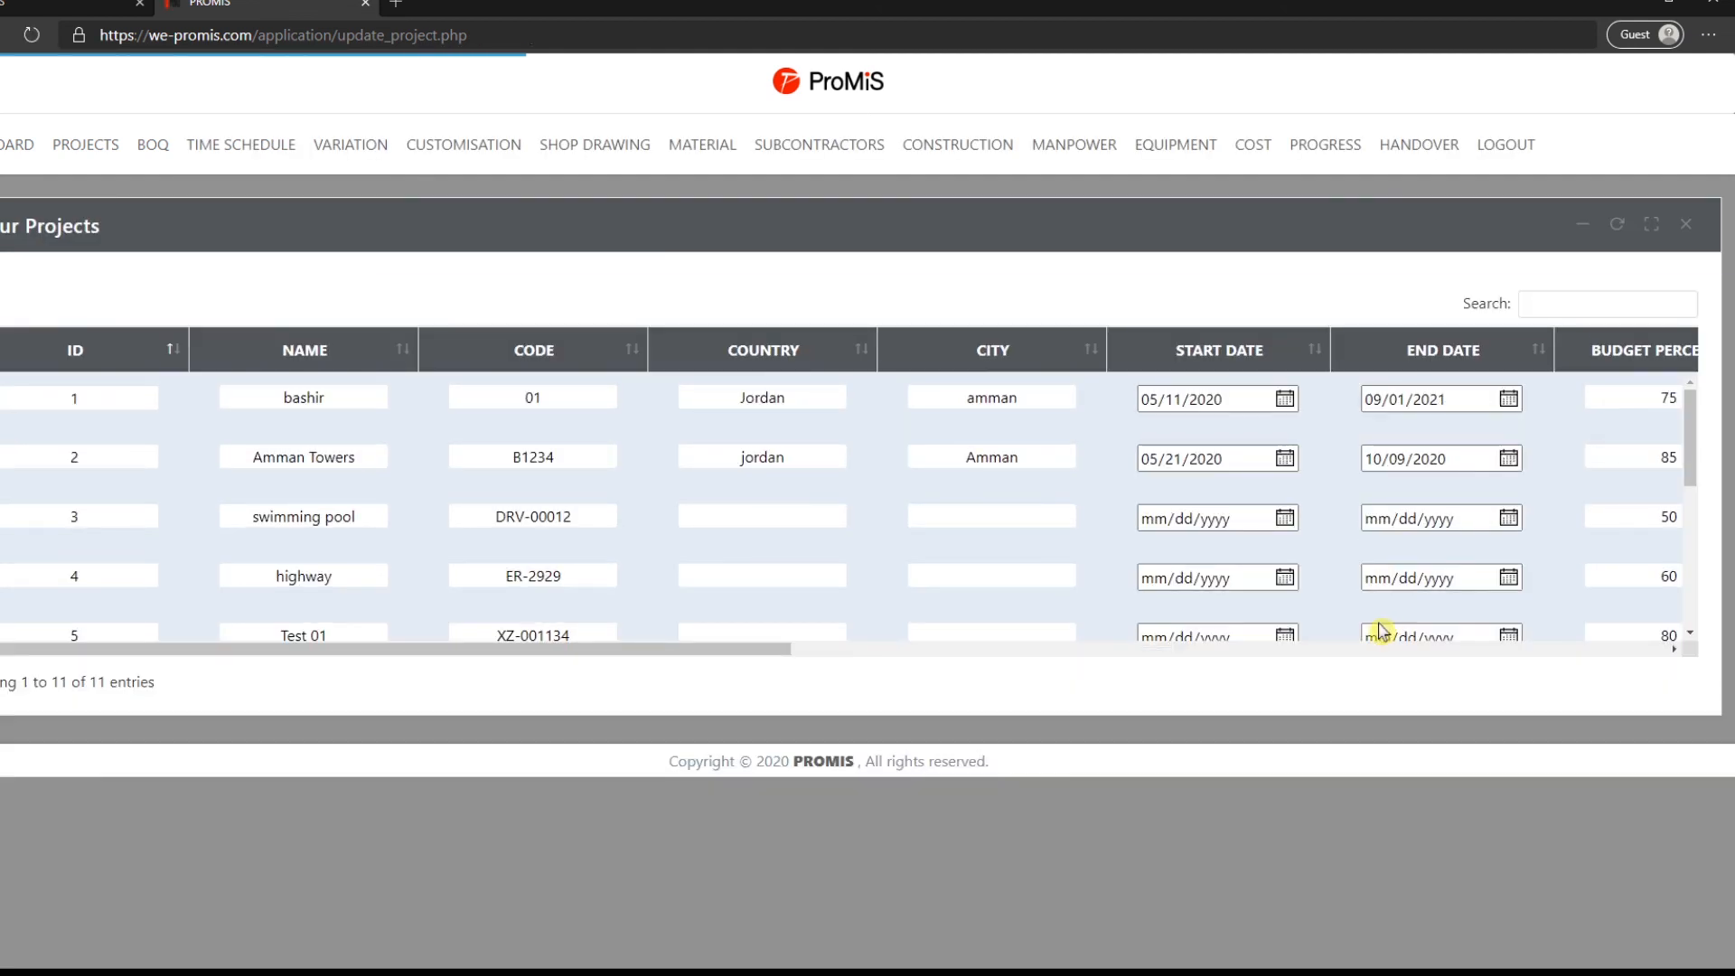
pyautogui.scroll(-4, 652, 637)
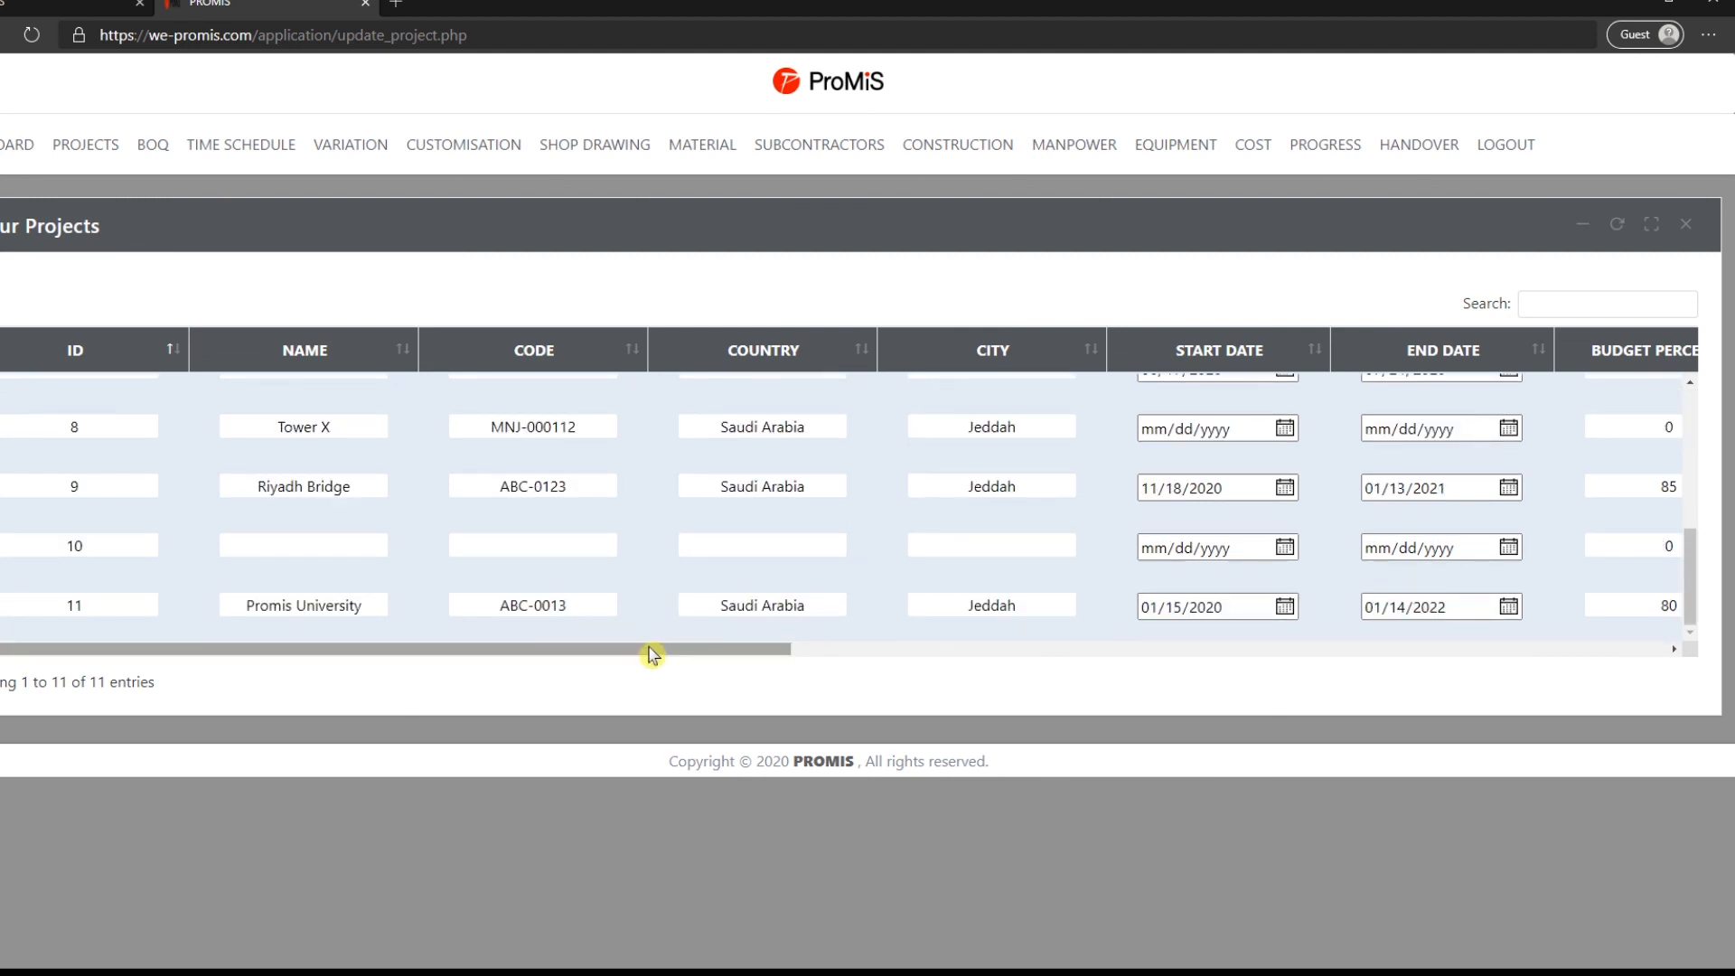
pyautogui.moveTo(79, 142)
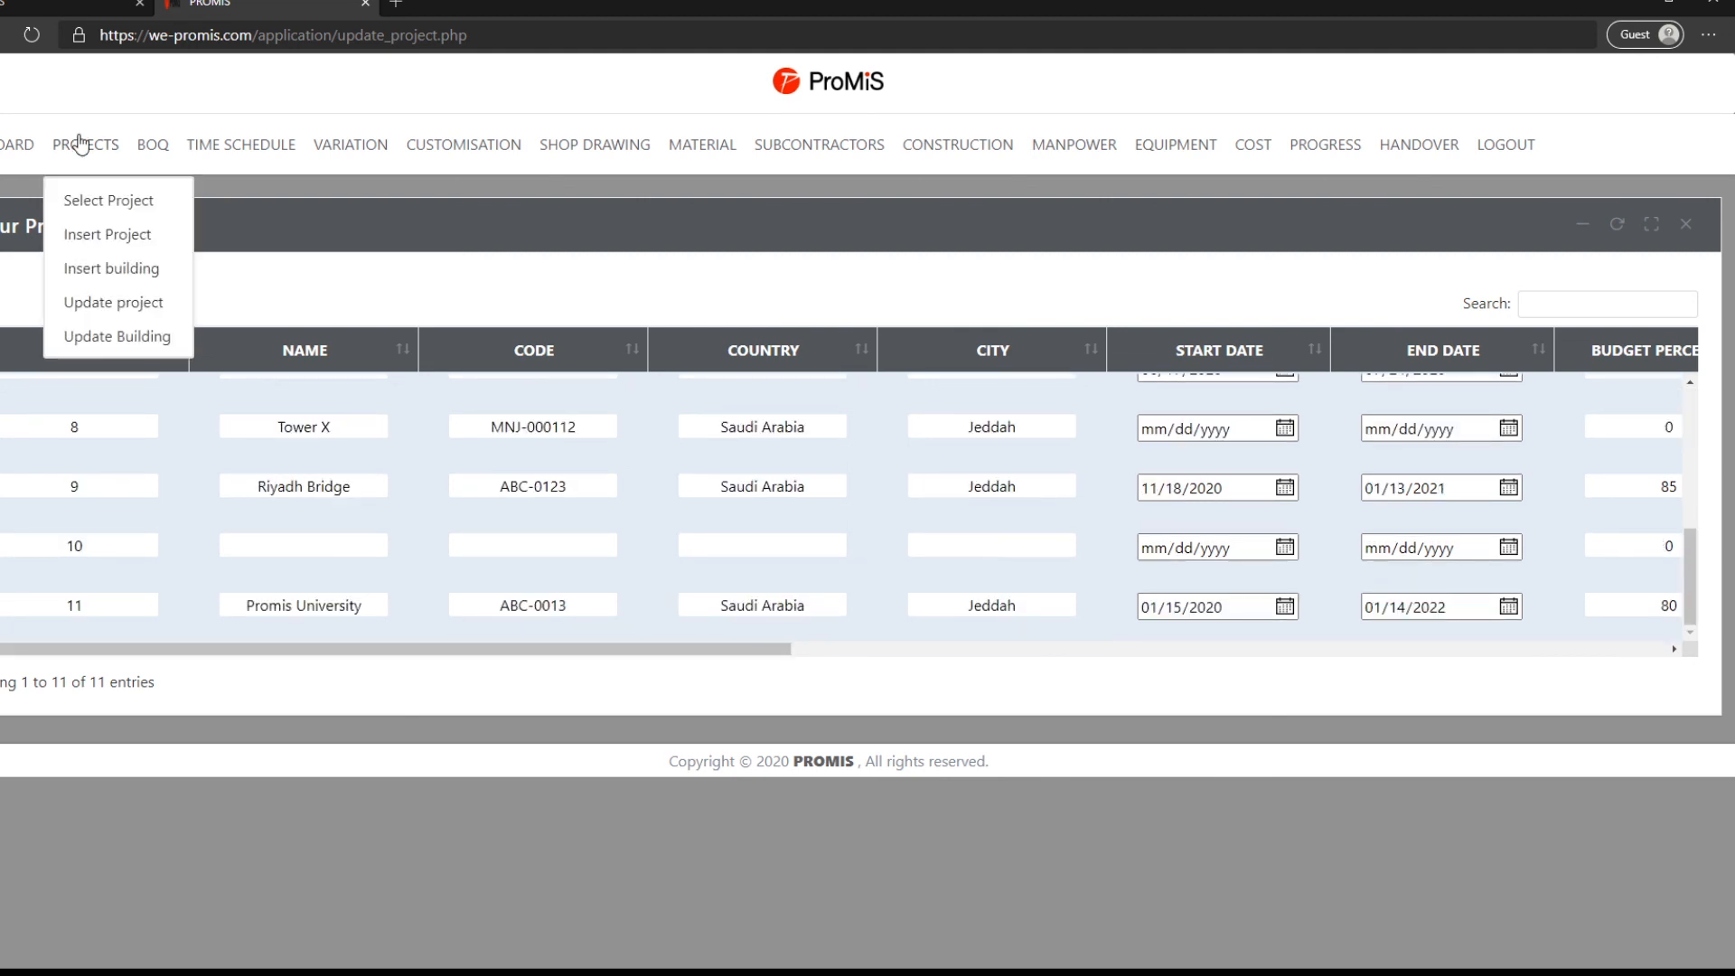